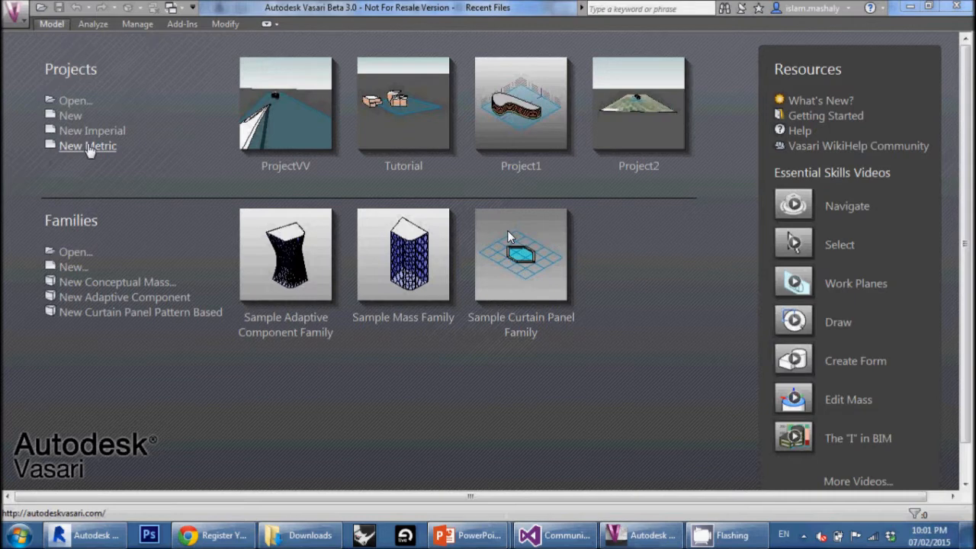
Create a new project from the metric template.
left_click(88, 147)
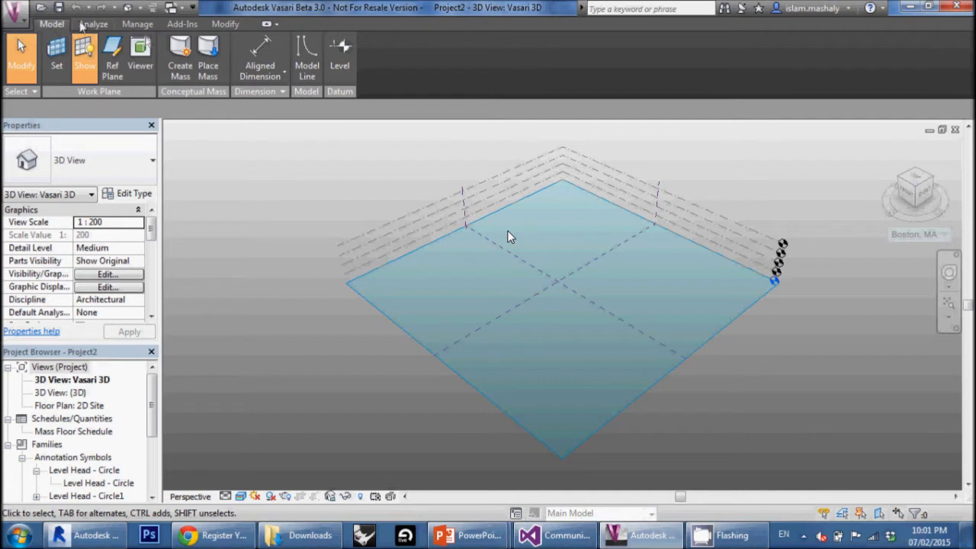
left_click(117, 25)
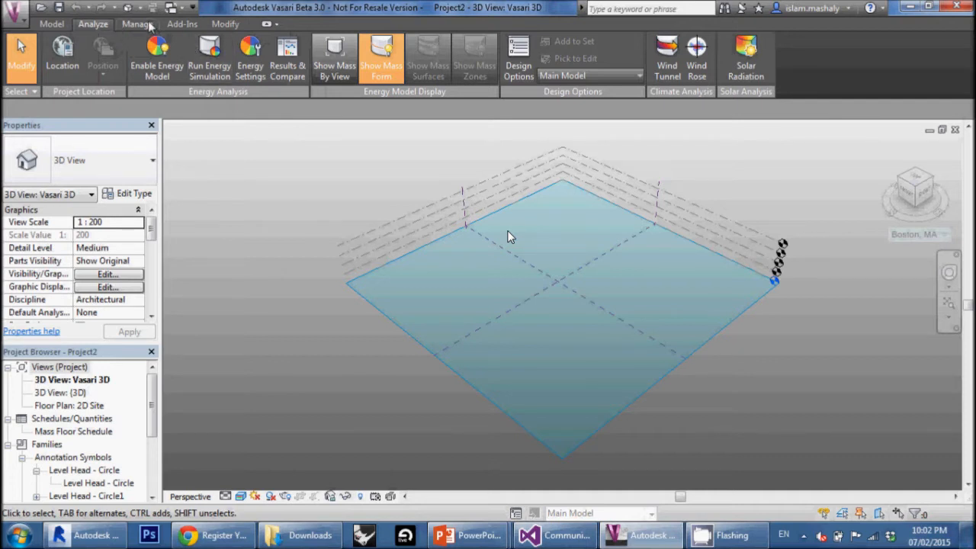
Set the project's length units to meters with 2 decimal places and the m unit symbol.
left_click(151, 25)
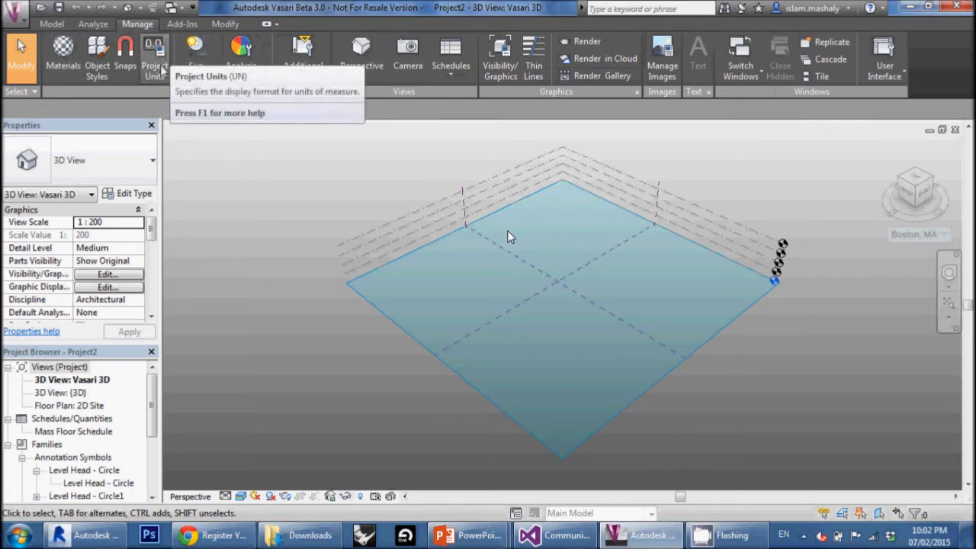
left_click(157, 55)
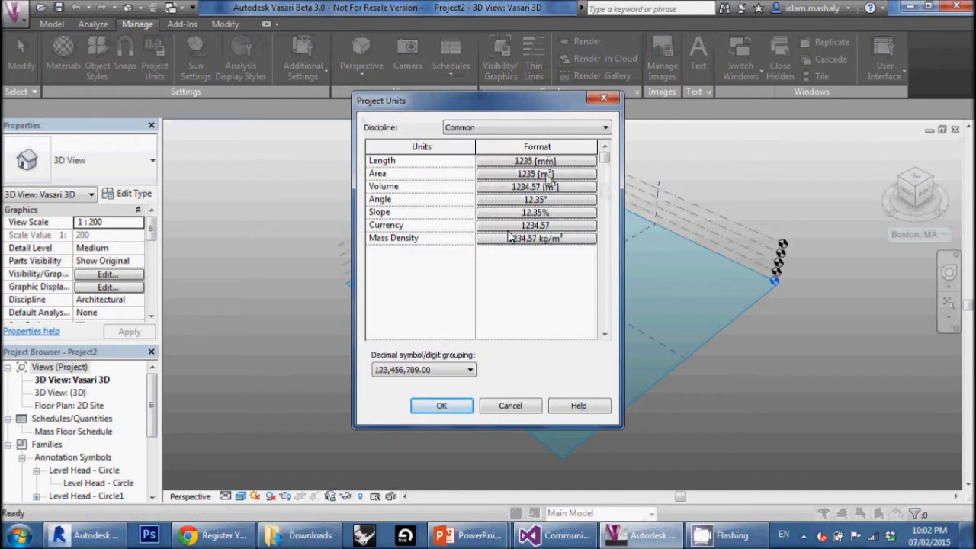
left_click(540, 162)
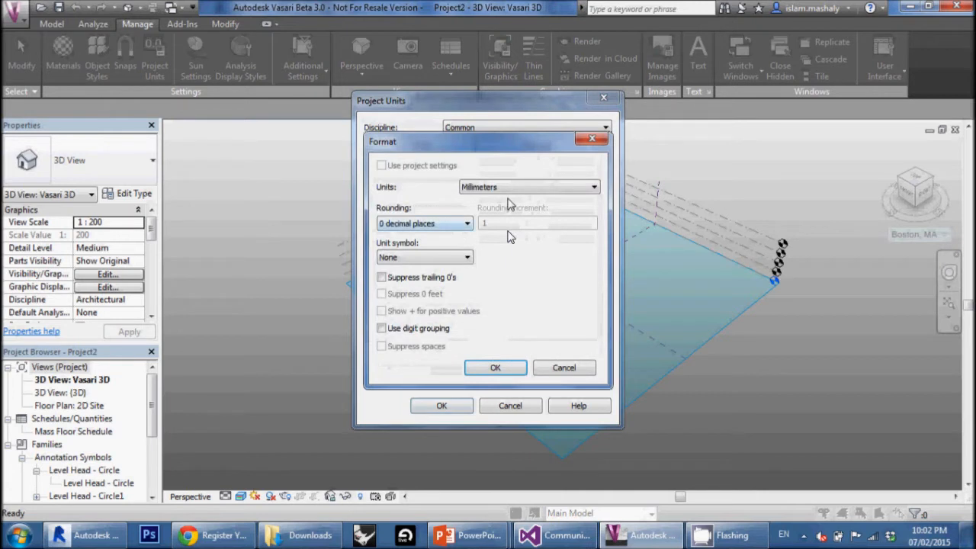
left_click(523, 191)
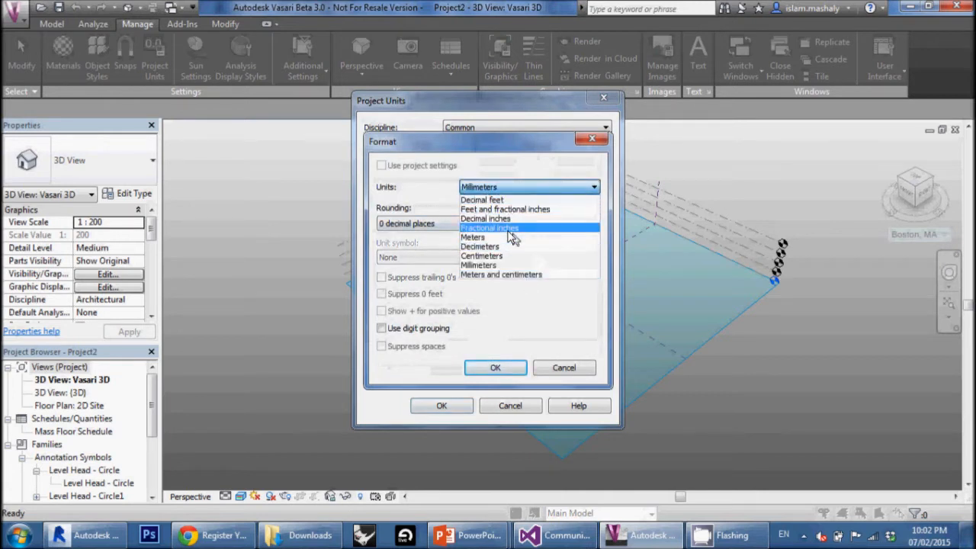
left_click(509, 237)
left_click(467, 223)
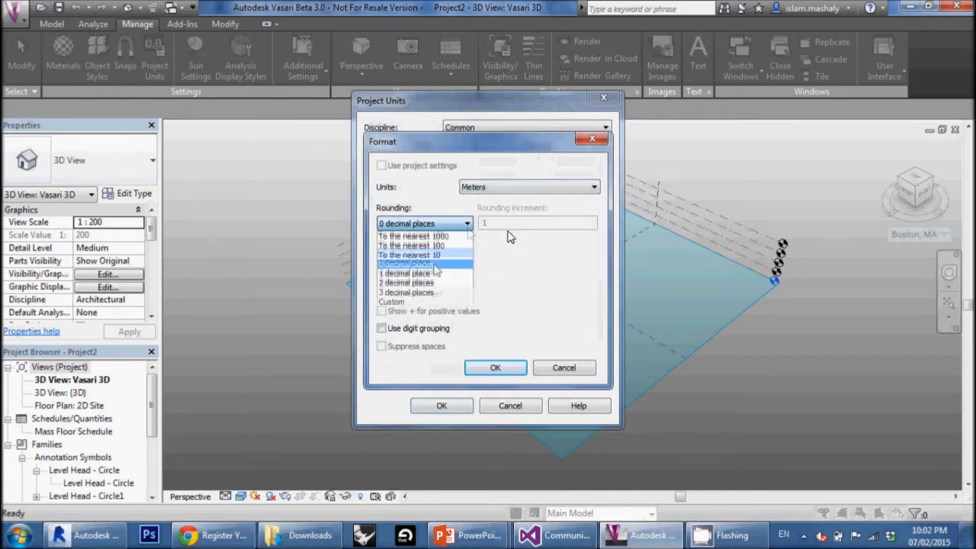
left_click(407, 282)
left_click(457, 260)
left_click(422, 281)
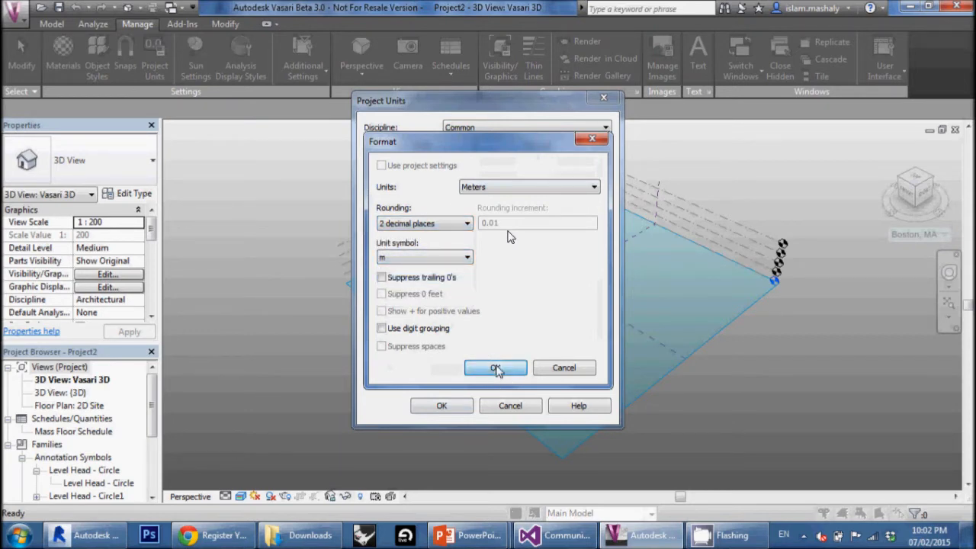
left_click(495, 369)
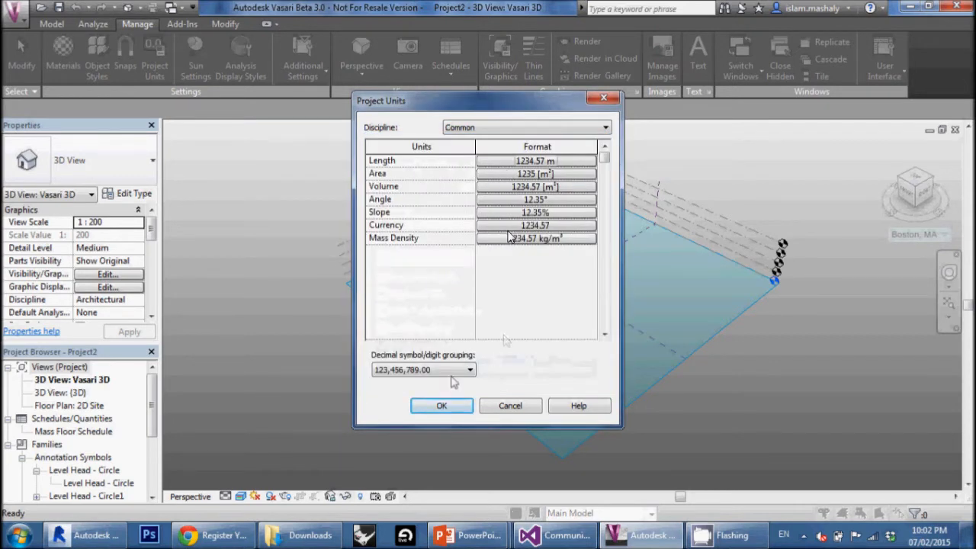
left_click(442, 406)
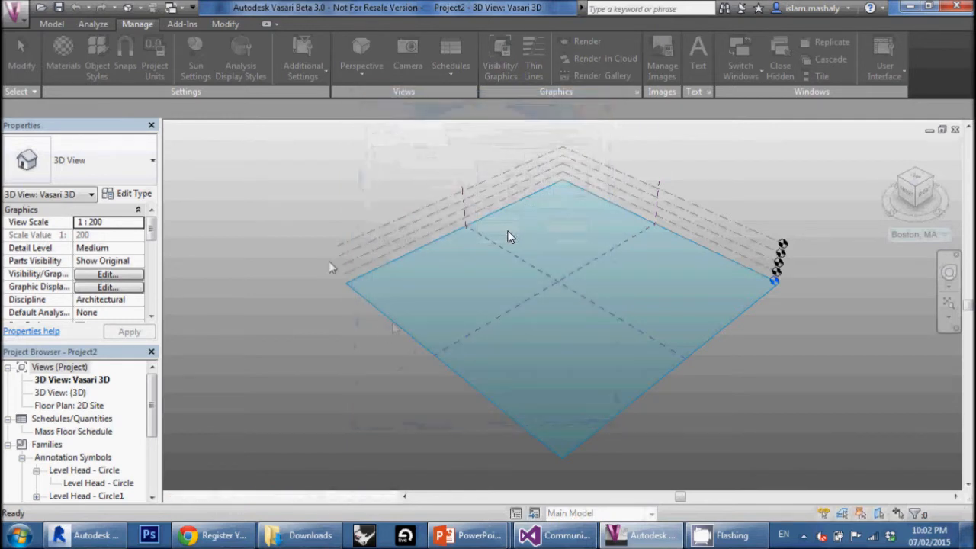
left_click(183, 23)
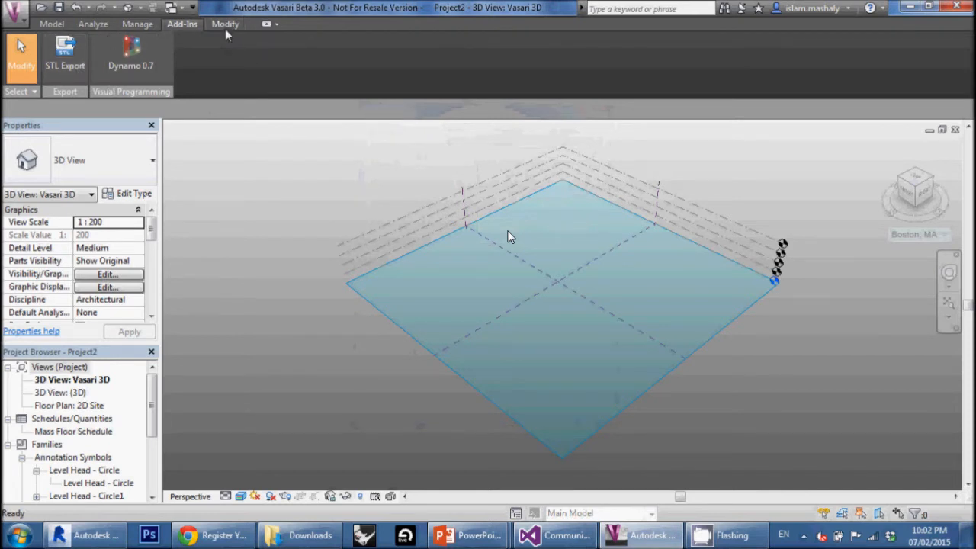
left_click(226, 23)
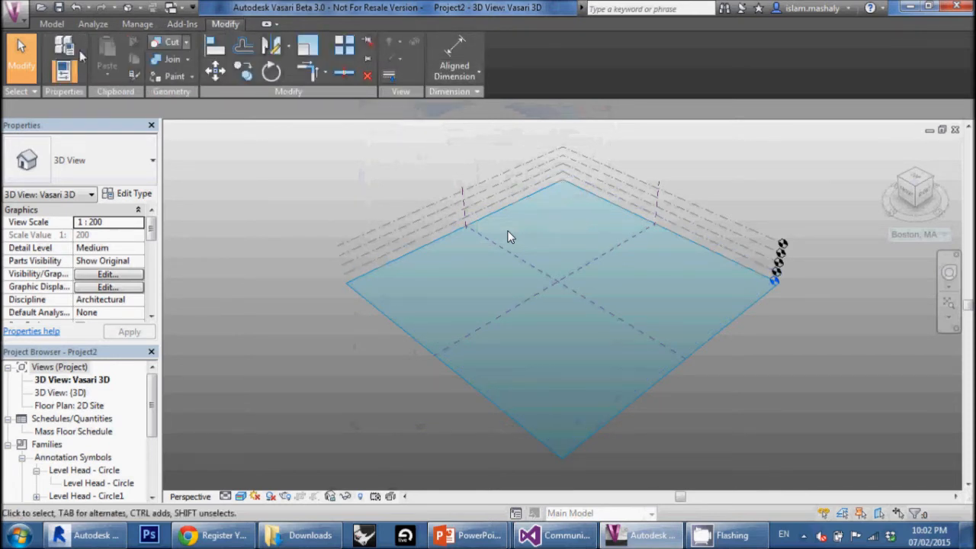
left_click(51, 24)
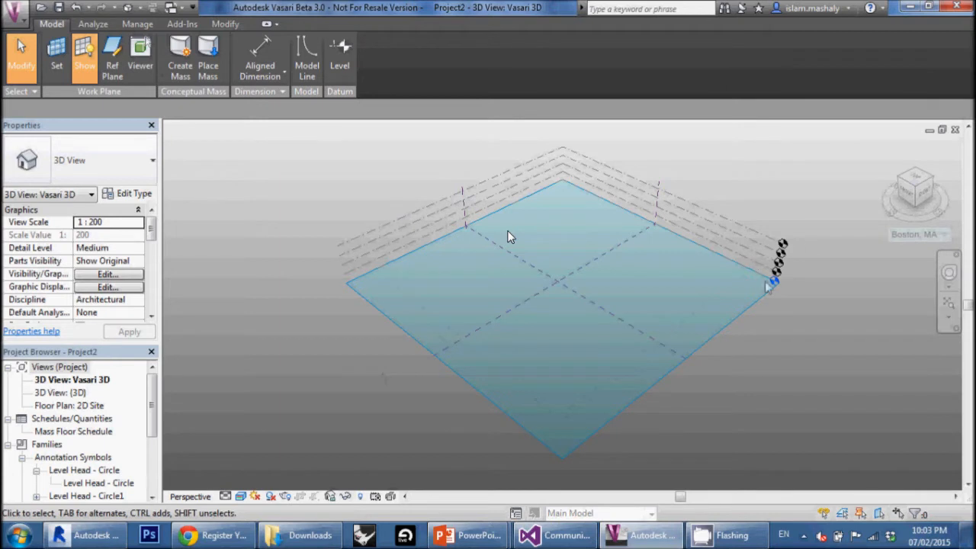
Set the distance from Level 1 up to Level 2 to 4 m.
scroll(794, 251, "up", 3)
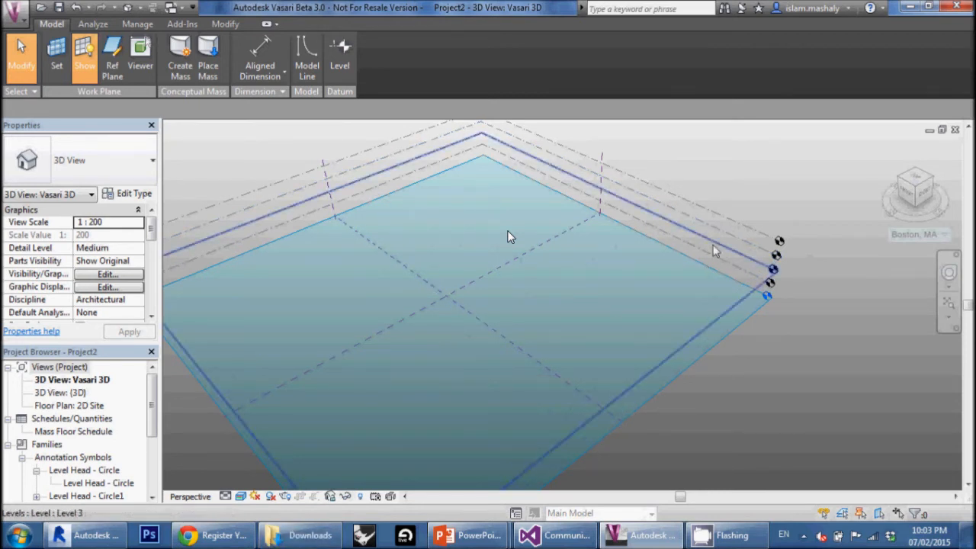
scroll(744, 280, "up", 5)
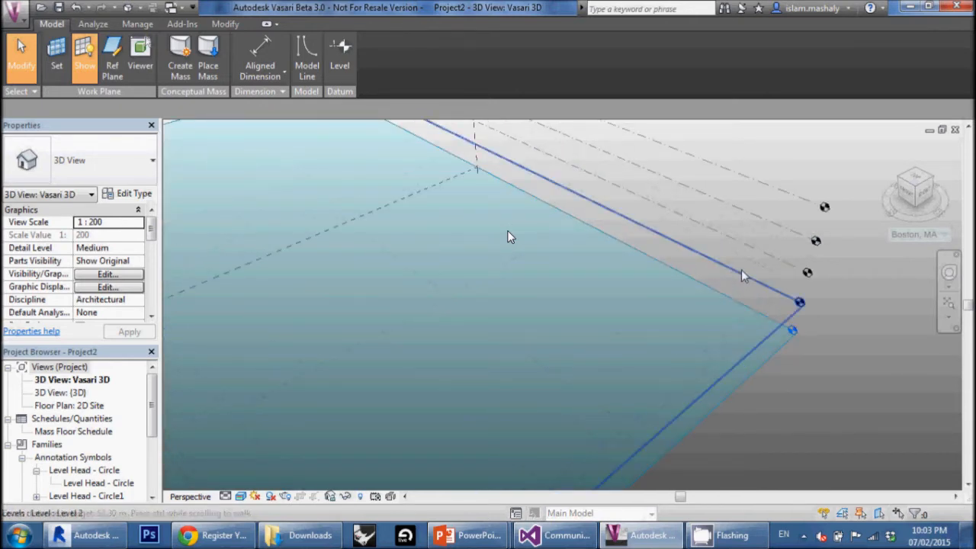
left_click(743, 275)
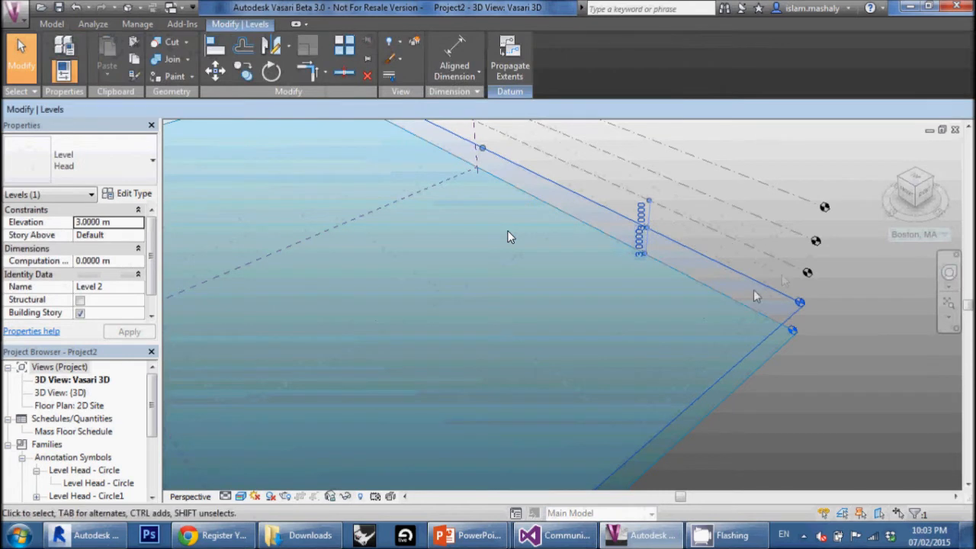
scroll(787, 261, "up", 1)
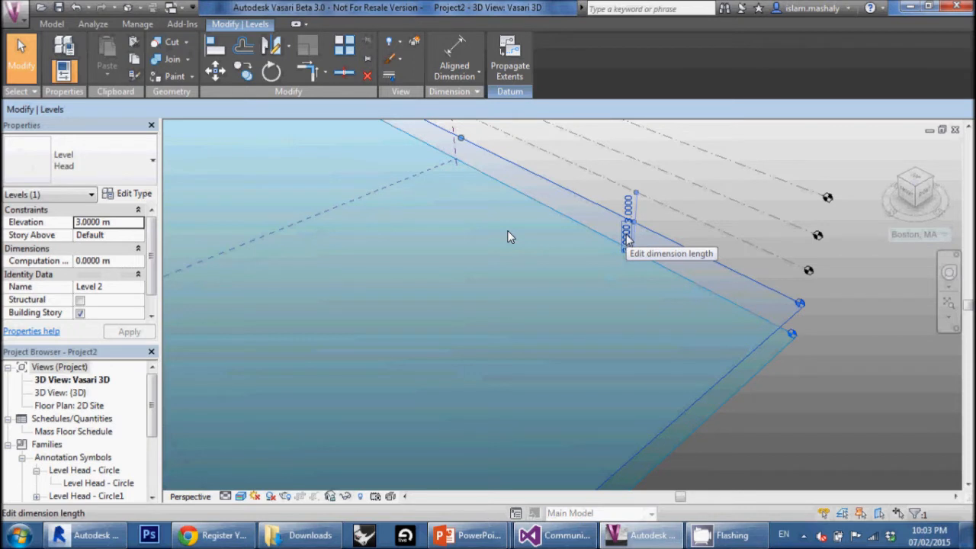
left_click(627, 241)
type("4")
key("Return")
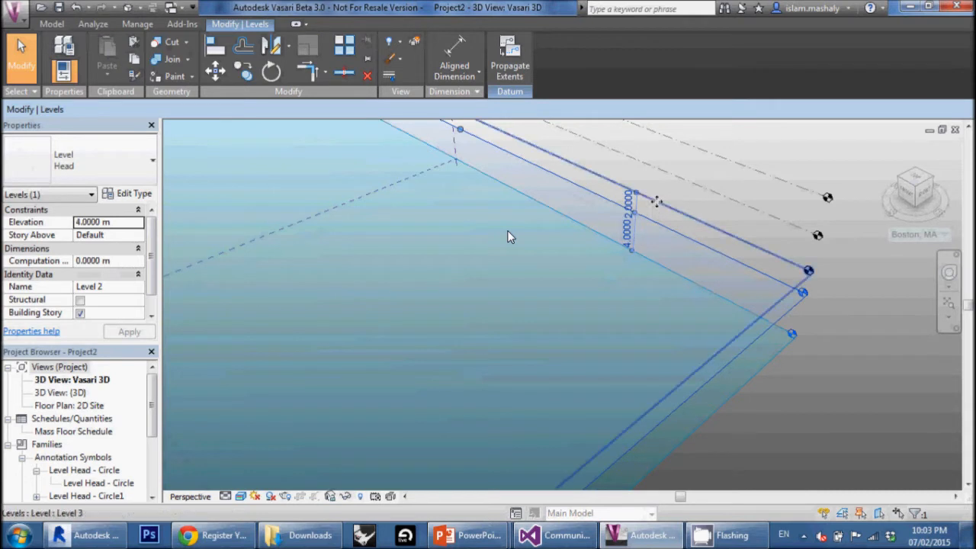
Set the distance from Level 2 up to Level 3 to 4 m.
left_click(657, 201)
left_click(628, 198)
type("4")
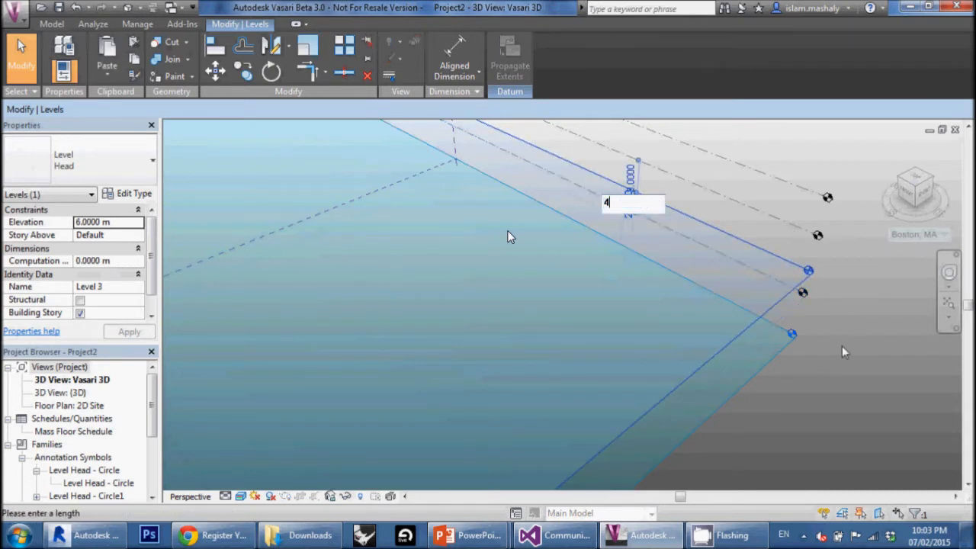
key("Return")
Set the spacing between Level 5 and the level below it to 4 m.
left_click(640, 152)
left_click(641, 152)
left_click(633, 144)
type("4")
key("Return")
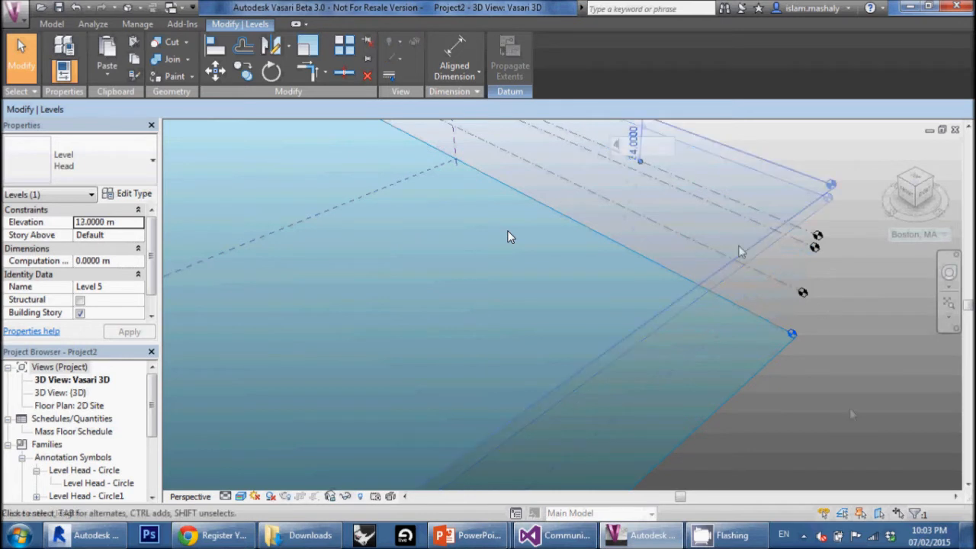
Set the distance from Level 3 up to Level 4 to 4 m.
left_click(712, 194)
left_click(630, 169)
type("4")
key("Return")
Set the distance from the moved Level 4 up to Level 5 to 4 m and deselect the level.
scroll(511, 237, "down", 2)
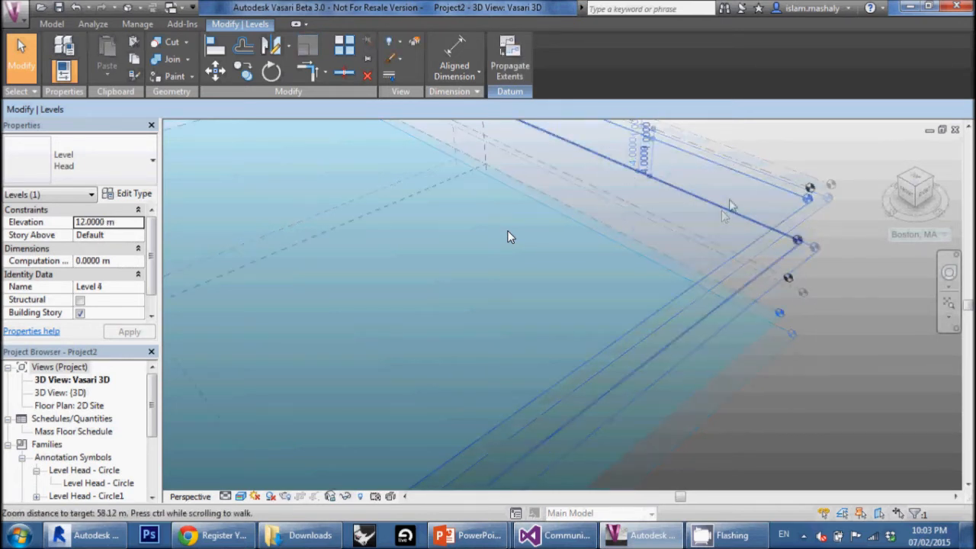
left_click(697, 148)
left_click(643, 141)
type("4")
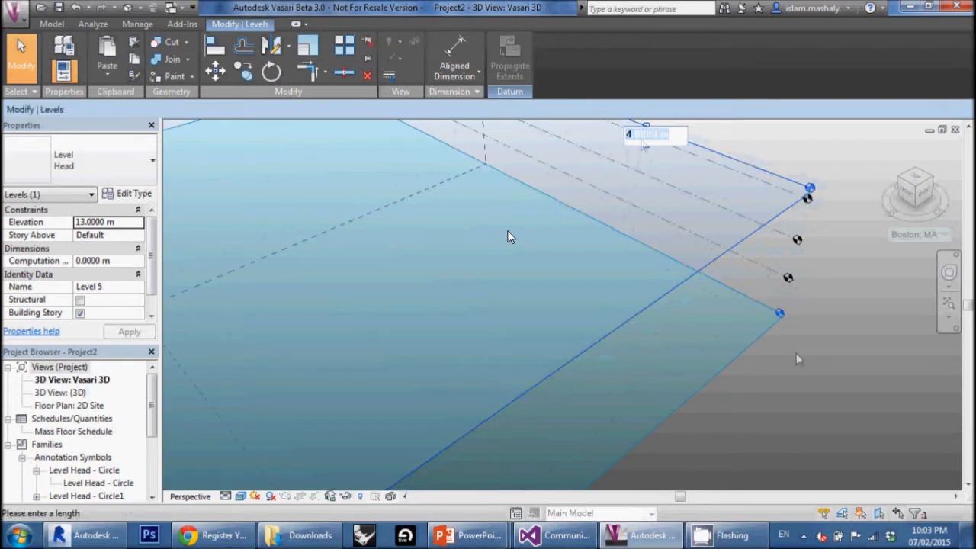
left_click(857, 408)
scroll(714, 198, "down", 2)
left_click(764, 354)
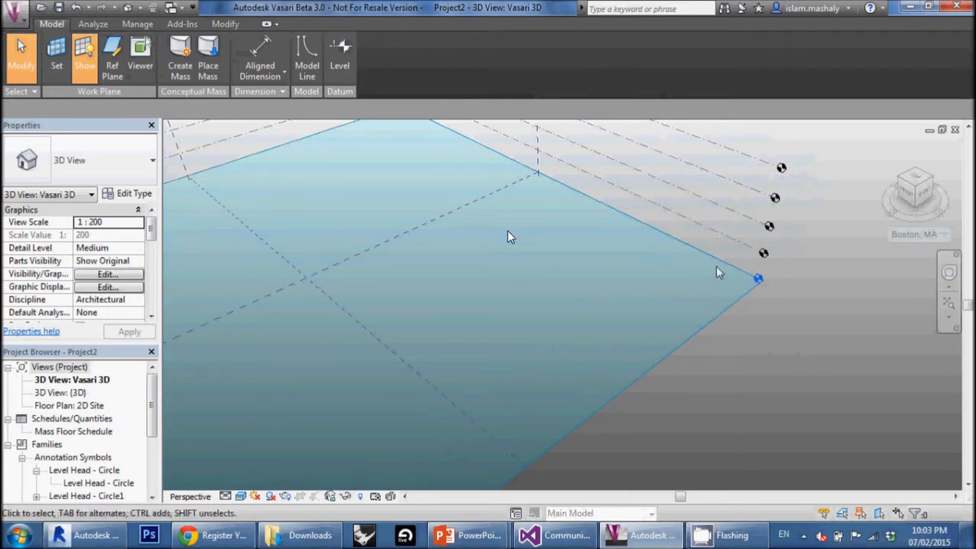
Hide the work plane display and show it again.
scroll(706, 261, "down", 4)
middle_click_drag(395, 298, 497, 295, "shift")
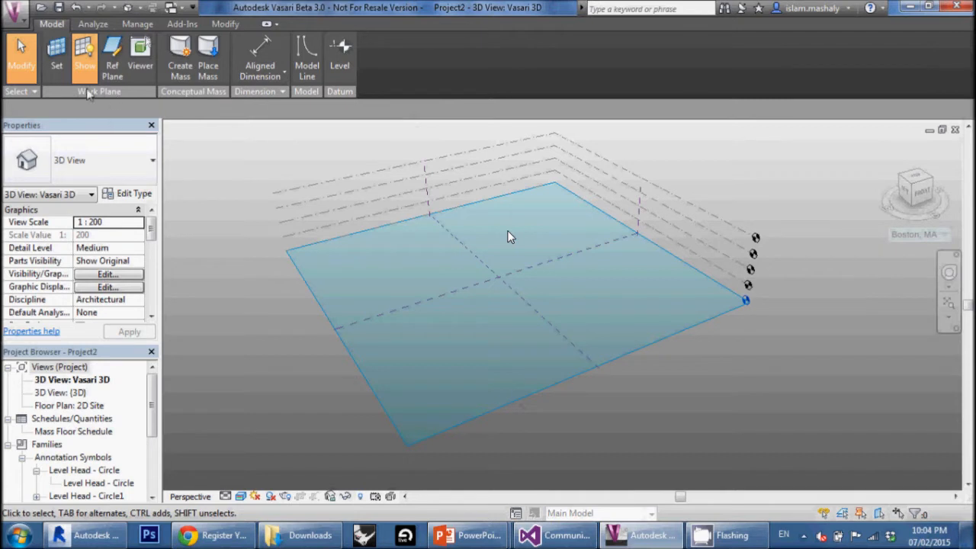
left_click(82, 65)
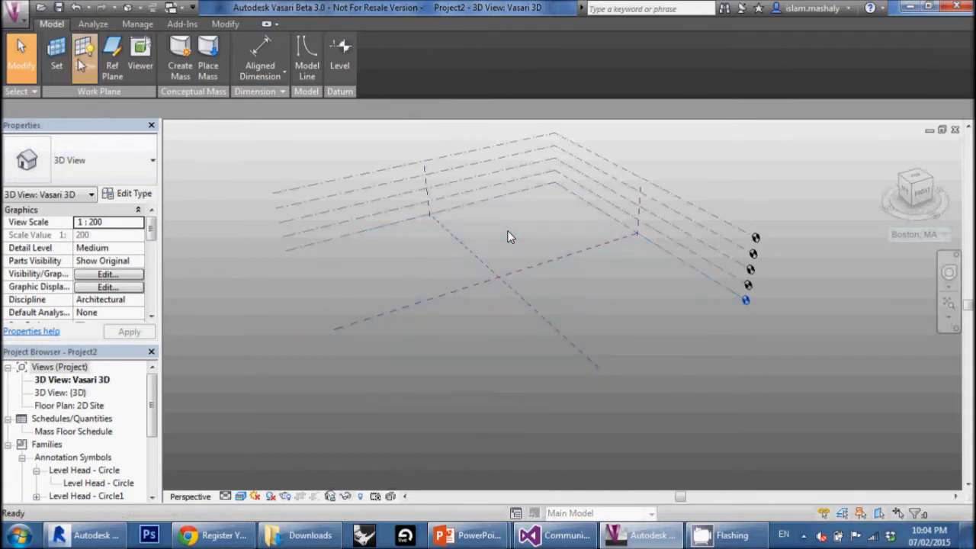
left_click(81, 65)
left_click(81, 65)
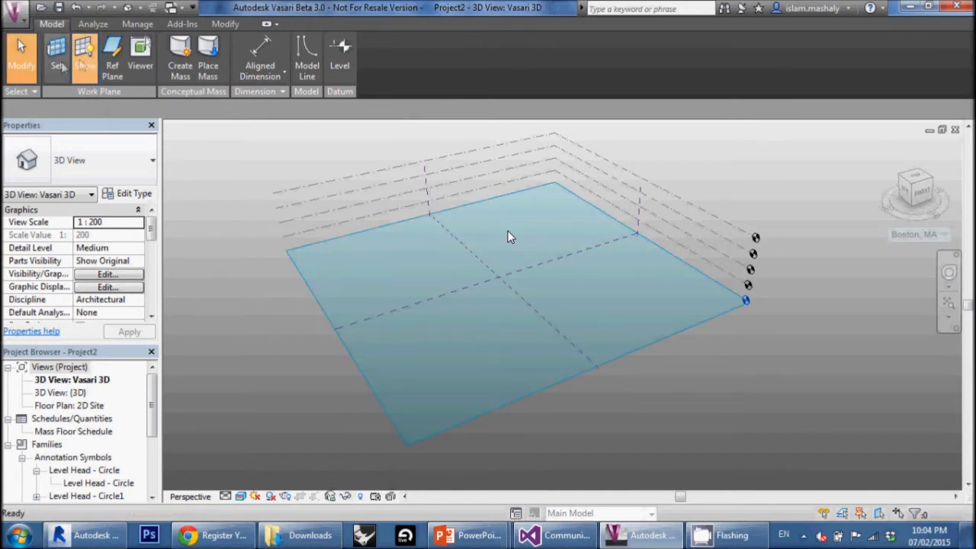
Set the active work plane to Level 3 by name.
left_click(58, 64)
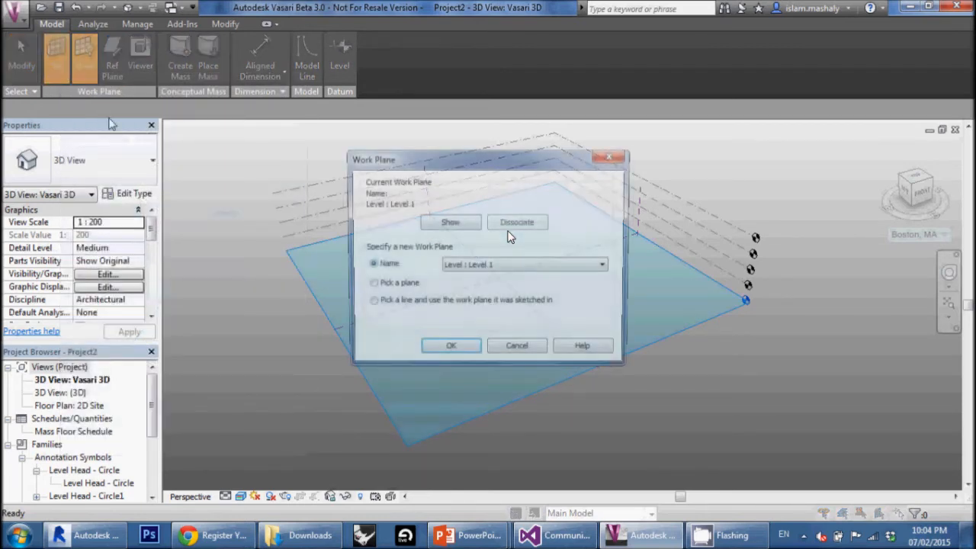
left_click(511, 265)
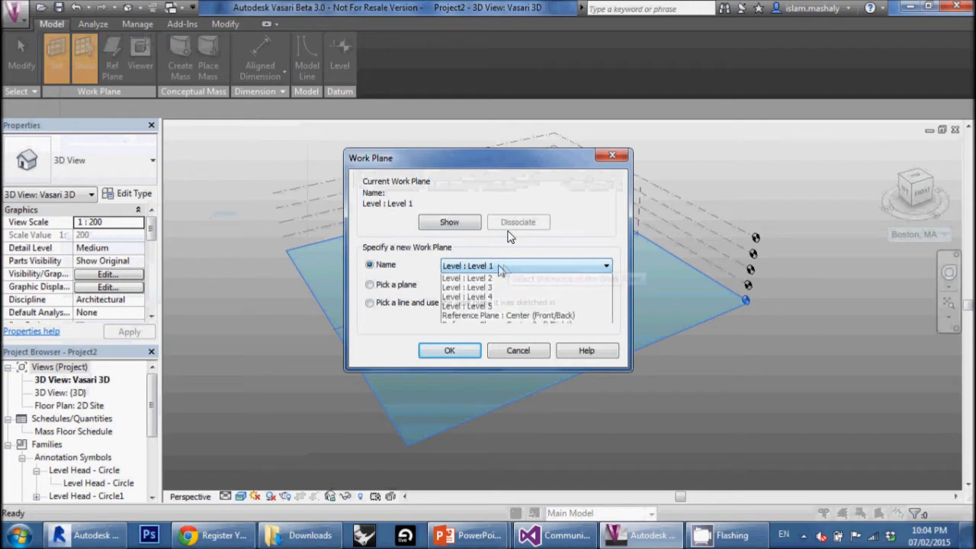
left_click(475, 299)
left_click(449, 350)
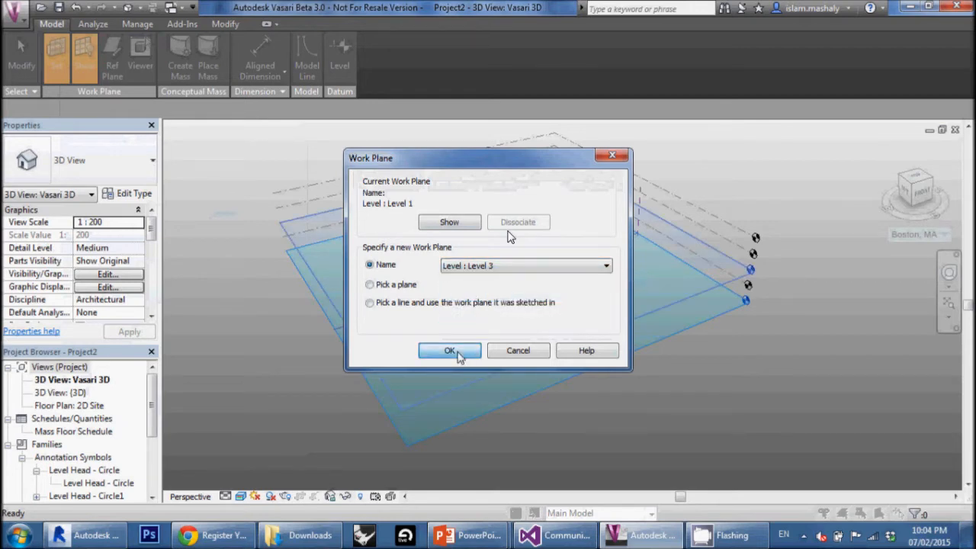
left_click(661, 319)
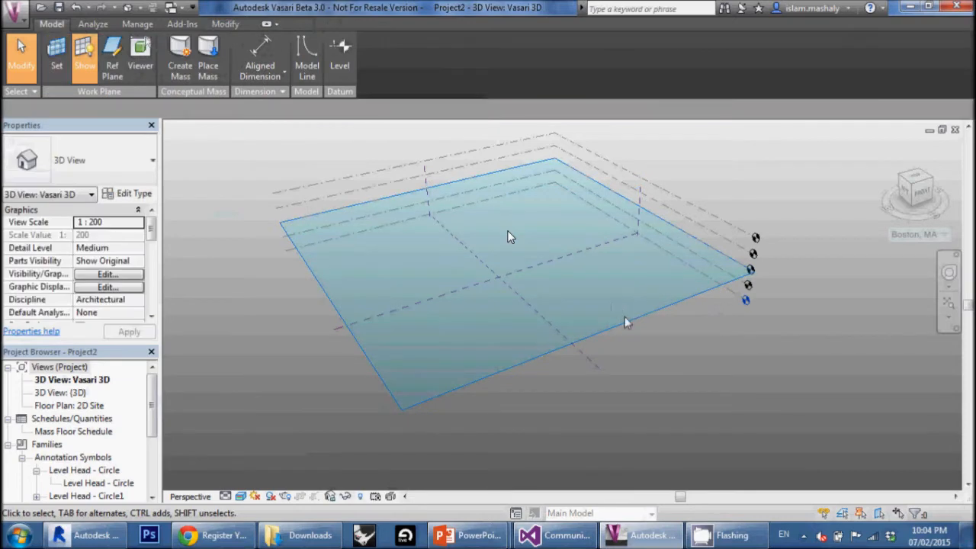
Set the active work plane back to Level 1 by name.
left_click(55, 67)
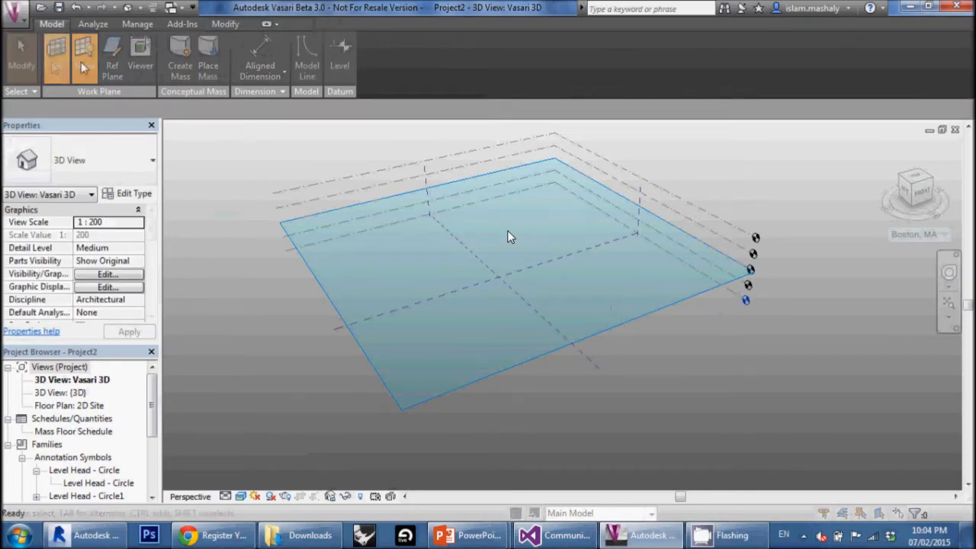
left_click(504, 267)
left_click(488, 285)
left_click(449, 350)
left_click(281, 389)
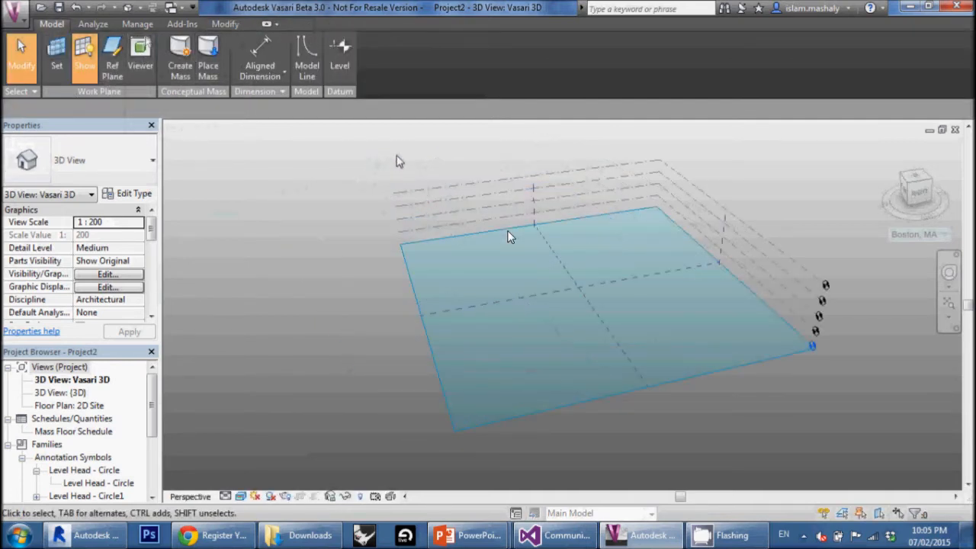
Examine the Level 1 work plane, the stacked levels and the center reference planes from different distances and angles.
scroll(543, 282, "up", 1)
scroll(558, 299, "up", 3)
scroll(596, 243, "down", 2)
scroll(641, 259, "up", 2)
scroll(630, 251, "down", 3)
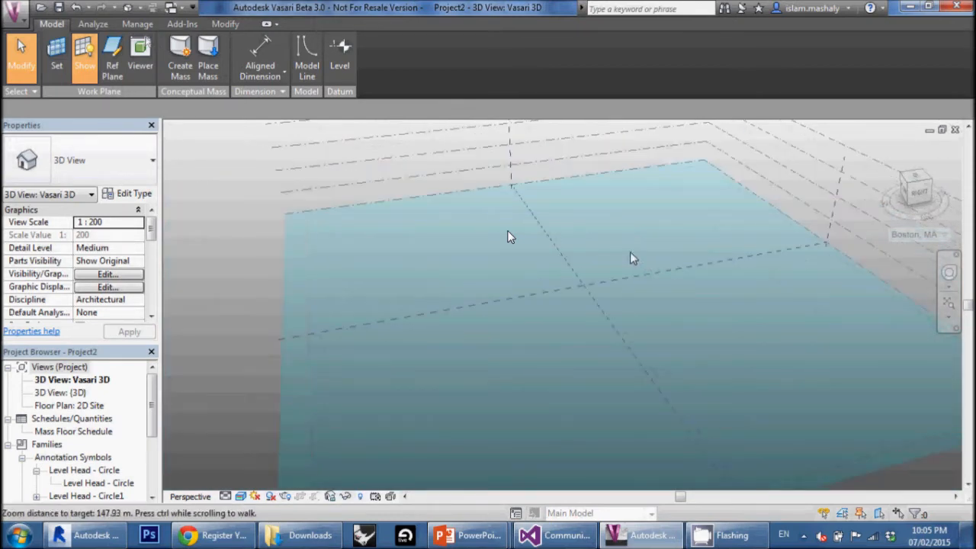
scroll(603, 260, "up", 2)
scroll(582, 265, "down", 3)
middle_click_drag(582, 265, 512, 288)
middle_click_drag(584, 296, 458, 226, "shift")
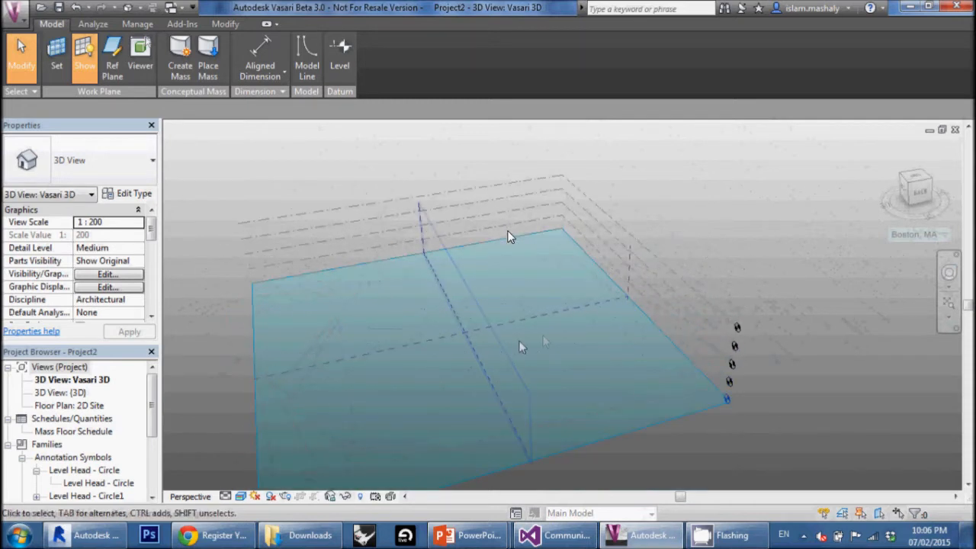
scroll(534, 336, "up", 2)
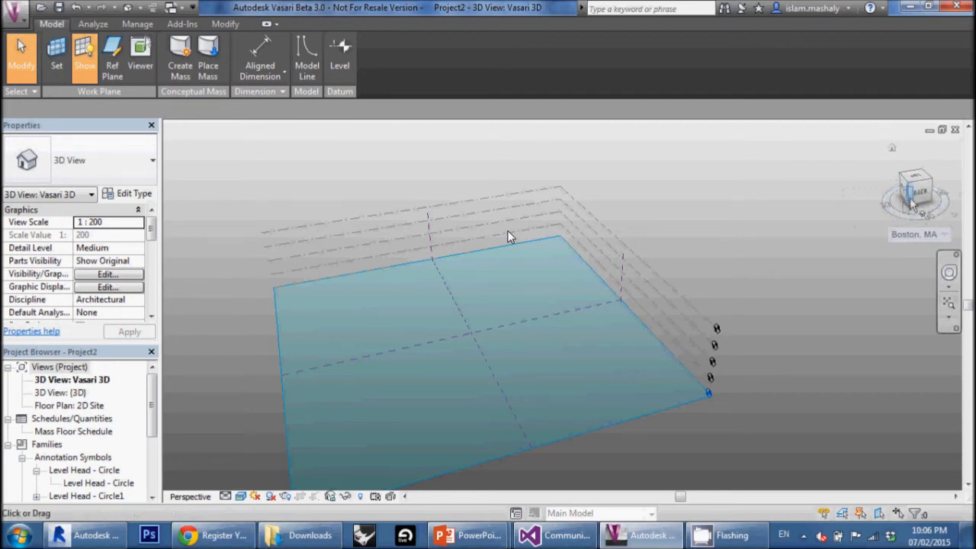
middle_click_drag(801, 246, 697, 307, "shift")
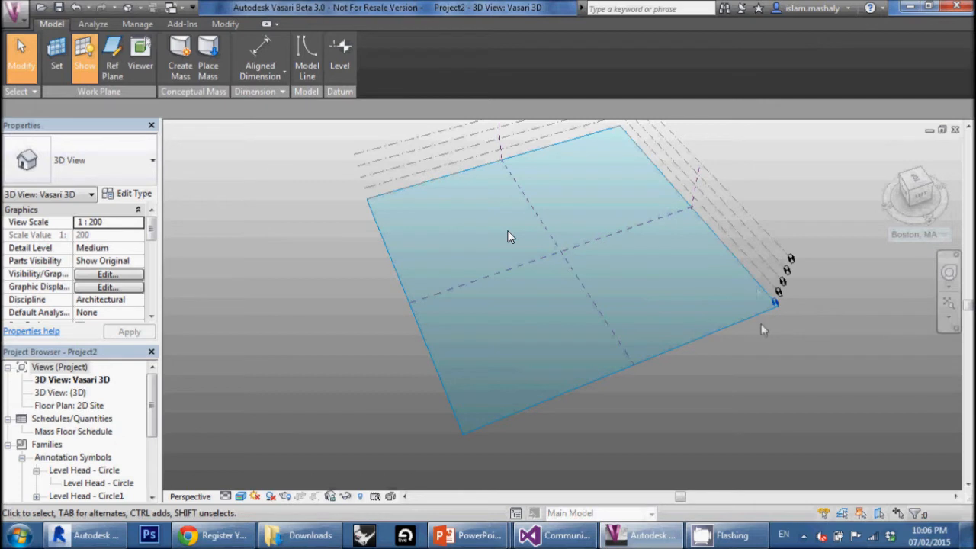
scroll(509, 236, "down", 4)
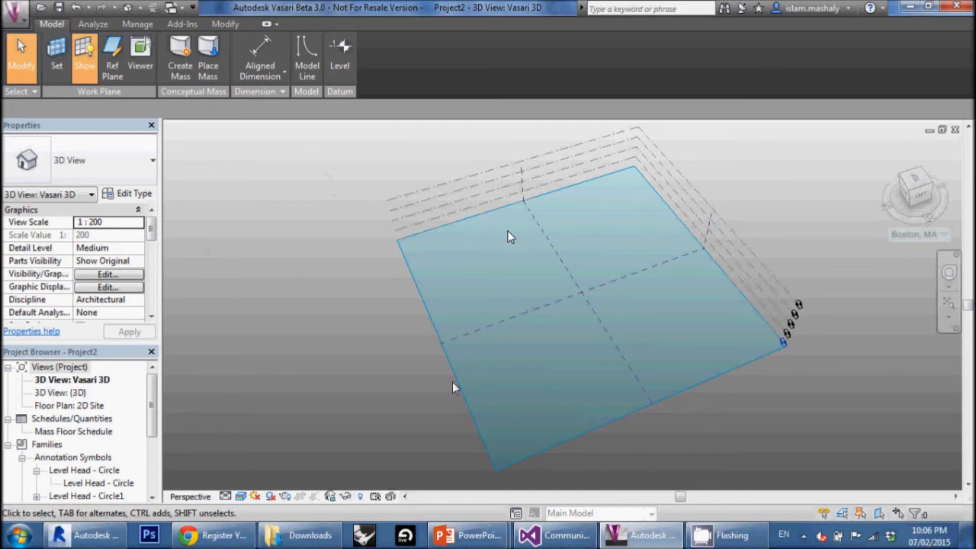
Switch to Revit and examine the ProjectV house from several sides, including its curved curtain wall and balcony.
left_click(94, 536)
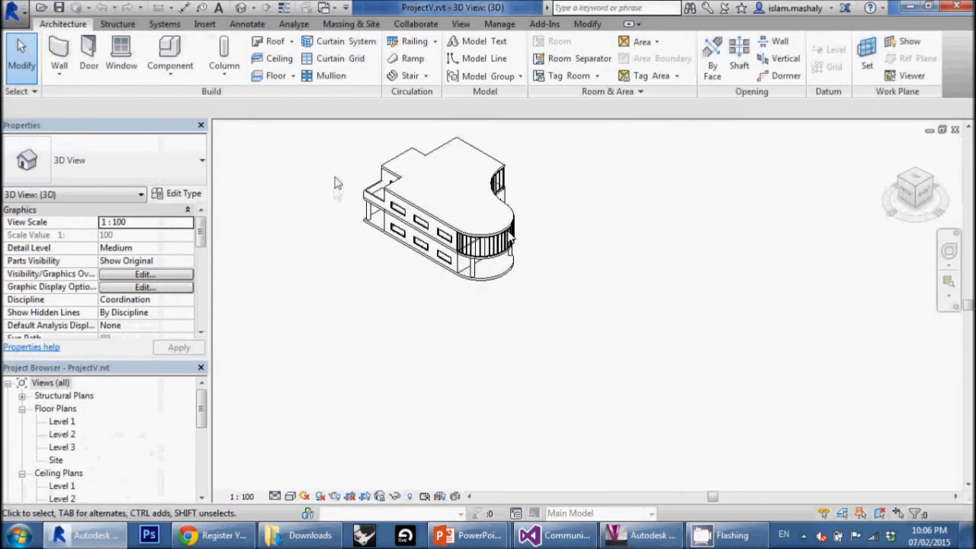
middle_click_drag(340, 151, 510, 237)
scroll(510, 237, "up", 6)
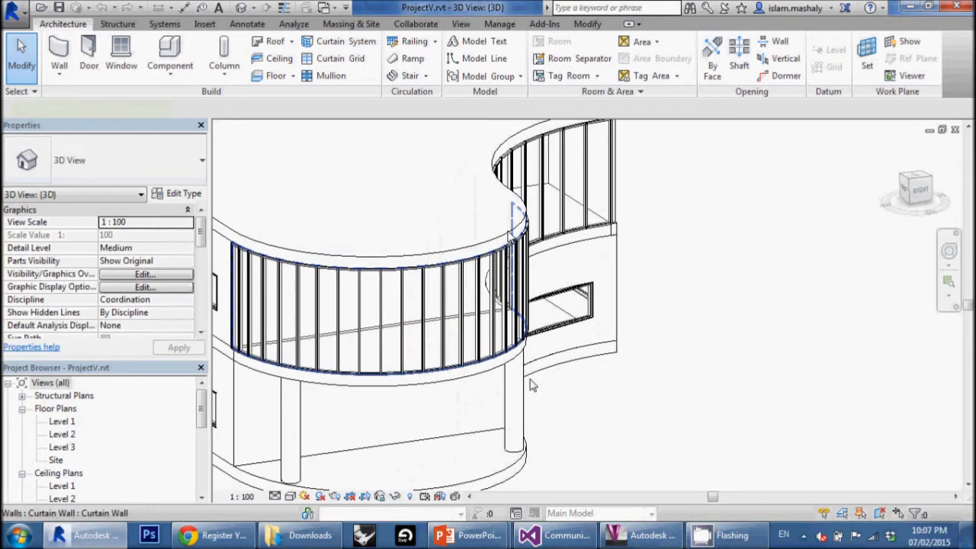
mouse_move(510, 237)
middle_mouse_down("shift")
mouse_move(569, 272)
mouse_move(503, 238)
mouse_move(476, 357)
mouse_move(510, 237)
middle_mouse_up("shift")
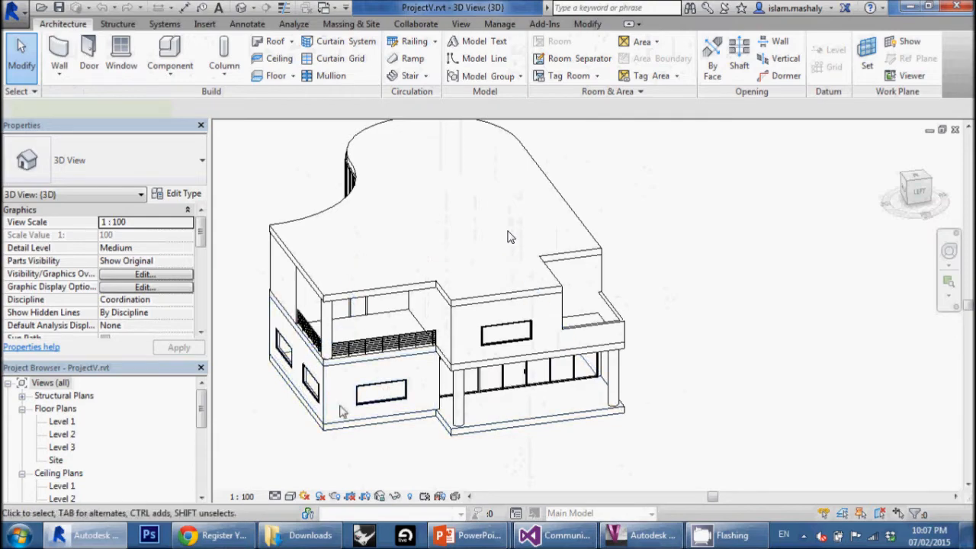
middle_click_drag(381, 331, 409, 356, "shift")
middle_click_drag(339, 351, 393, 387, "shift")
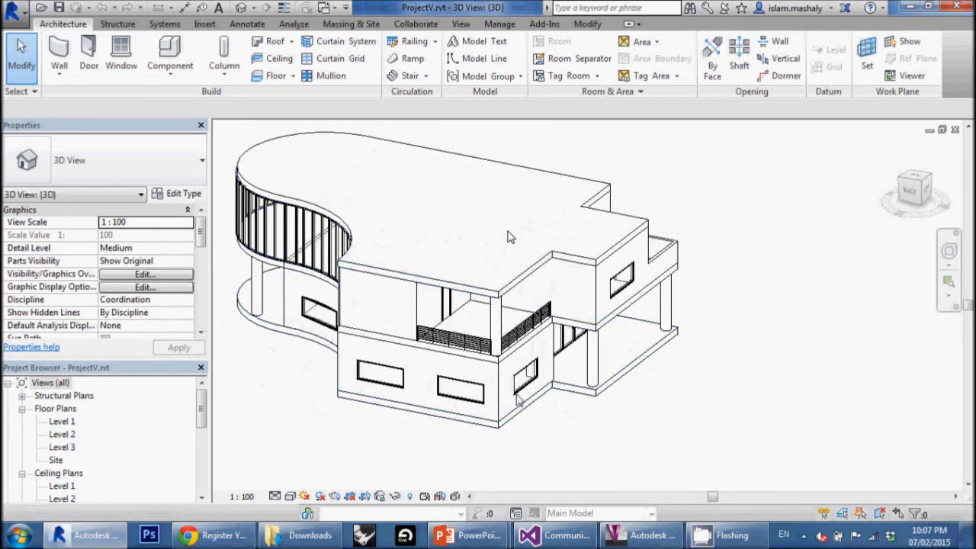
scroll(510, 236, "down", 4)
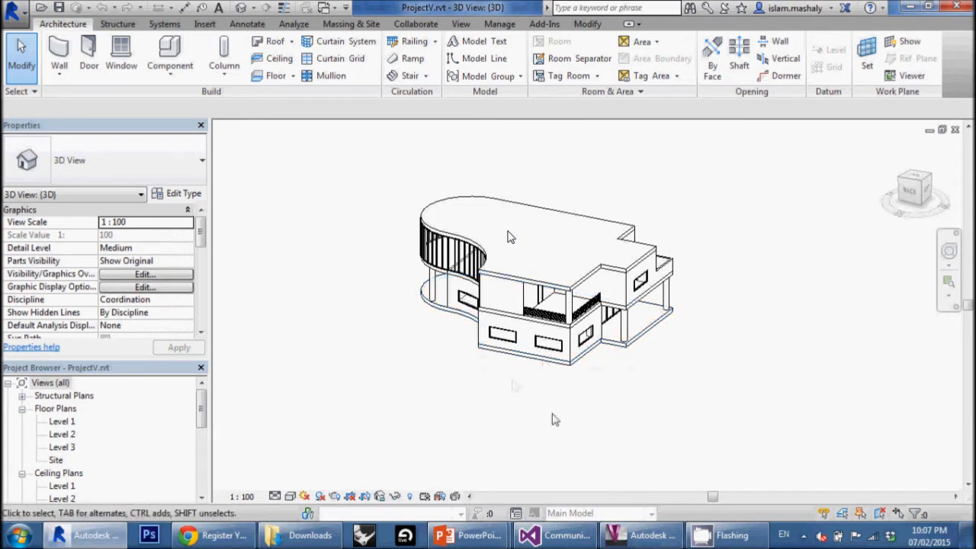
Switch back to Vasari and place a rotated T-Shape mass on Level 1 where the center reference planes cross.
mouse_move(639, 536)
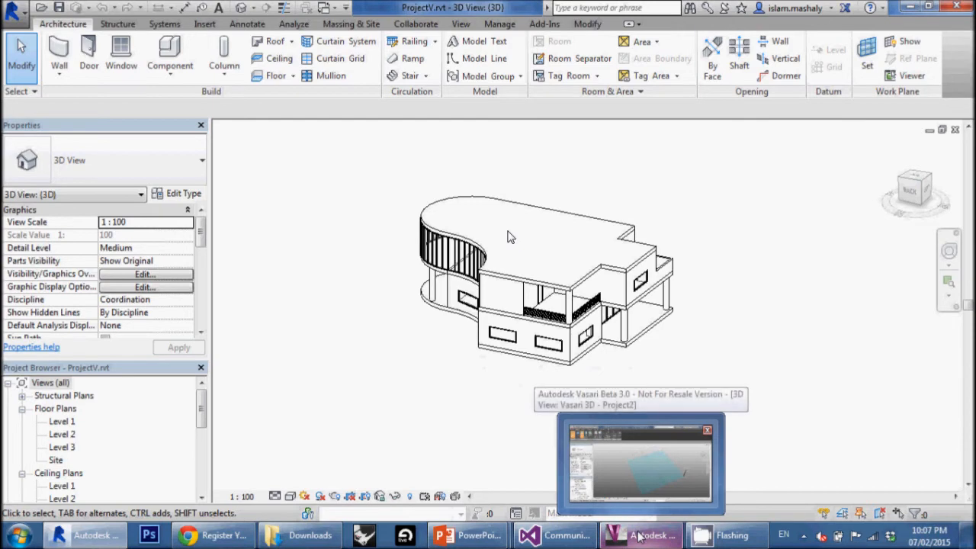
left_click(612, 499)
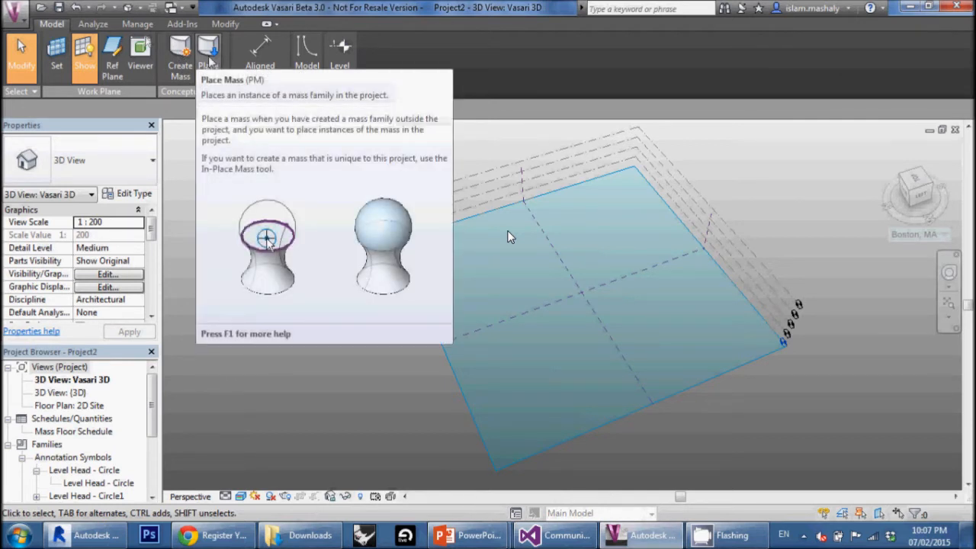
left_click(209, 53)
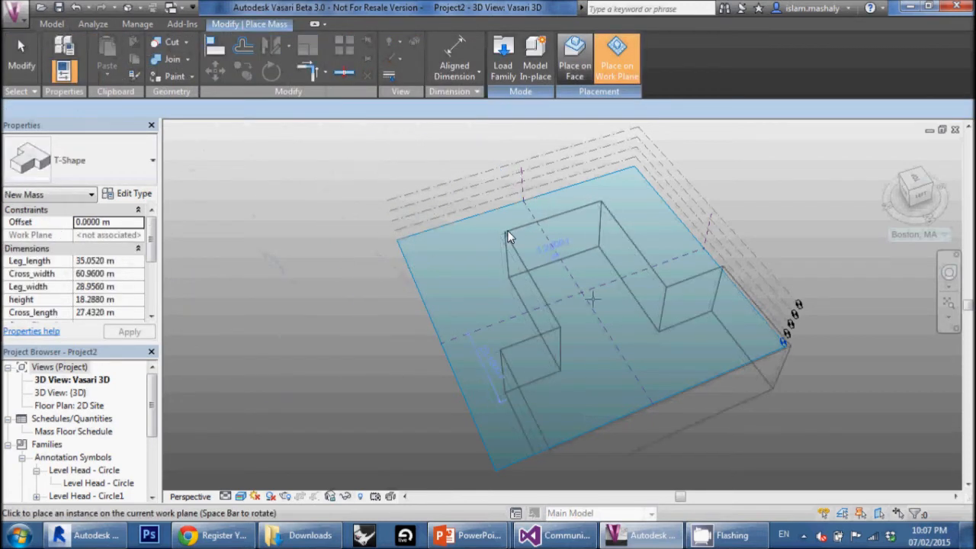
key("space")
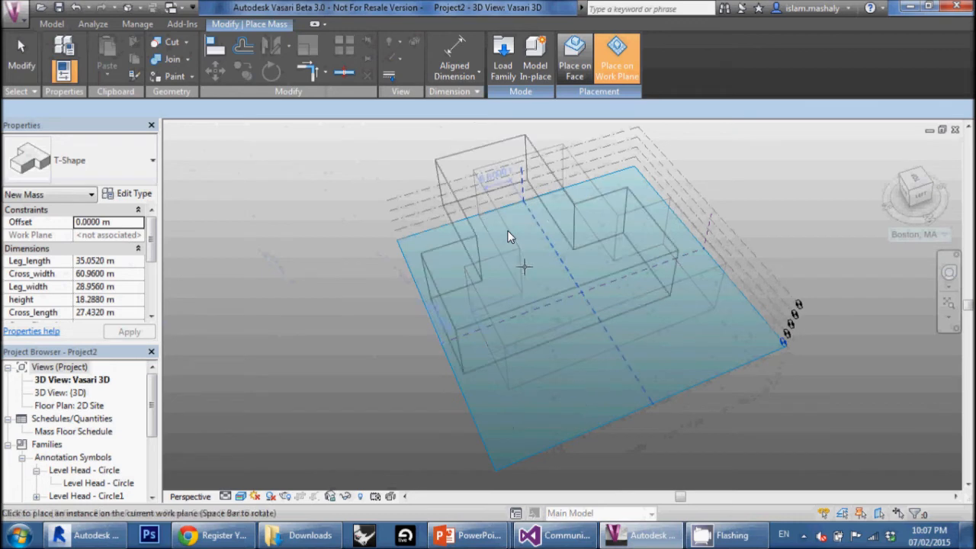
left_click(510, 238)
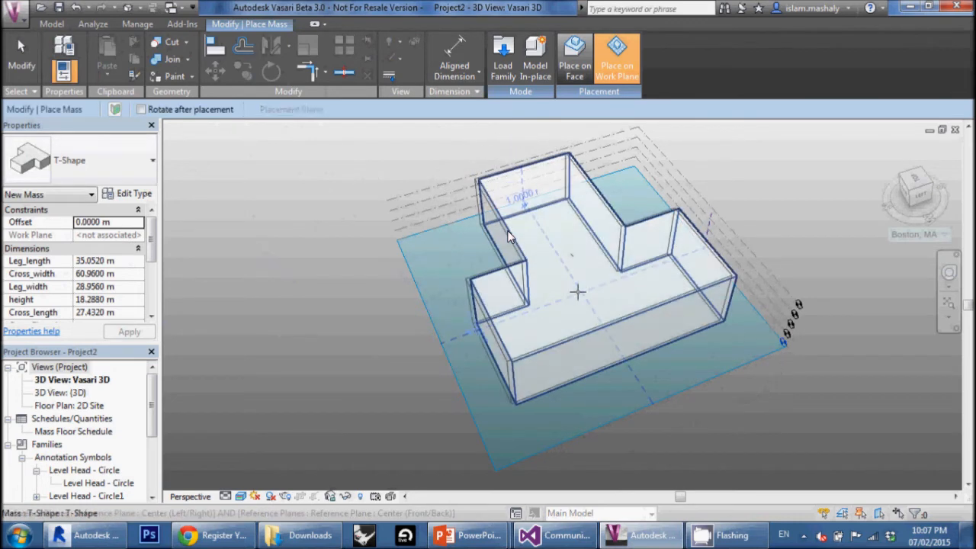
middle_click_drag(510, 237, 510, 237, "shift")
middle_click_drag(390, 315, 644, 310, "shift")
key("Escape")
Inspect the T-Shape mass from other angles and delete it from the Level 1 work plane.
scroll(643, 310, "up", 2)
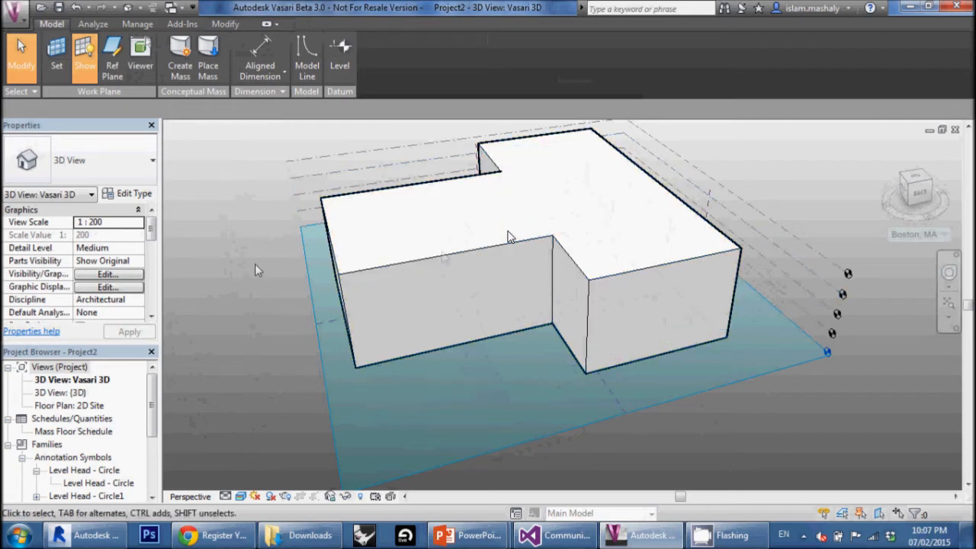
middle_click_drag(593, 300, 593, 301, "shift")
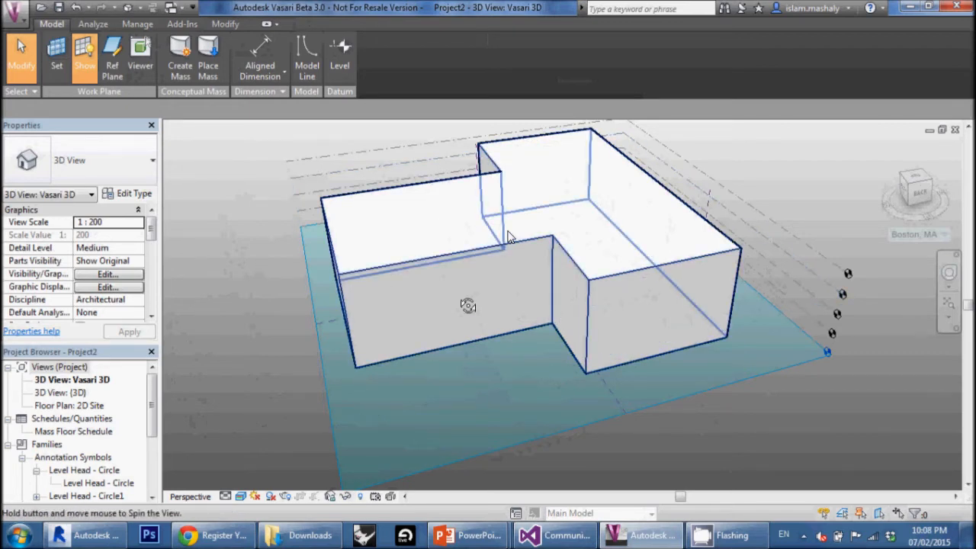
middle_click_drag(467, 305, 646, 415, "shift")
scroll(645, 415, "up", 3)
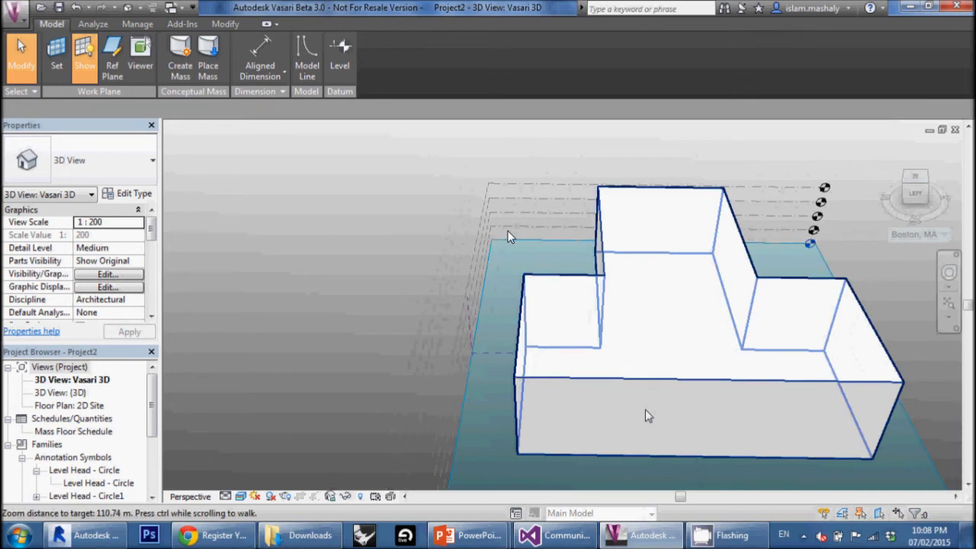
scroll(556, 375, "up", 2)
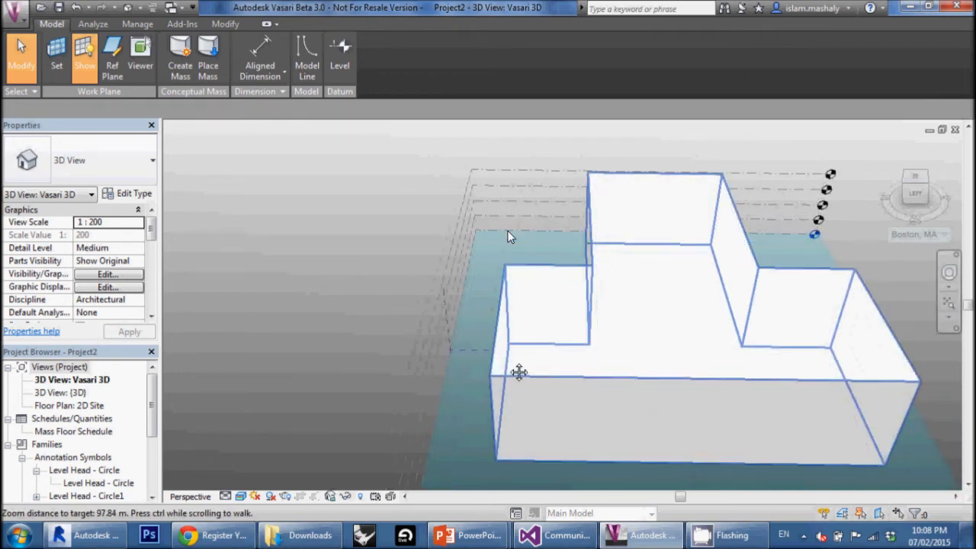
scroll(624, 371, "down", 5)
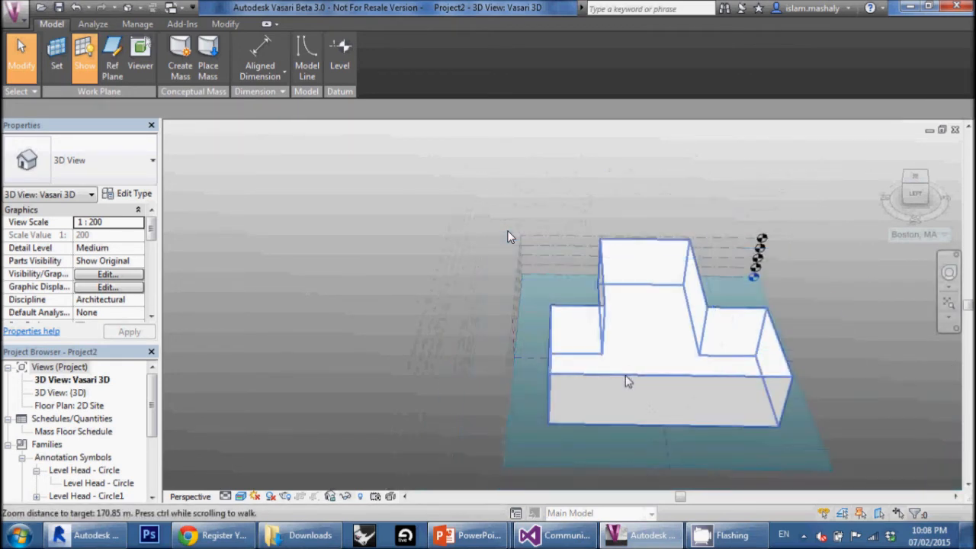
left_click(613, 380)
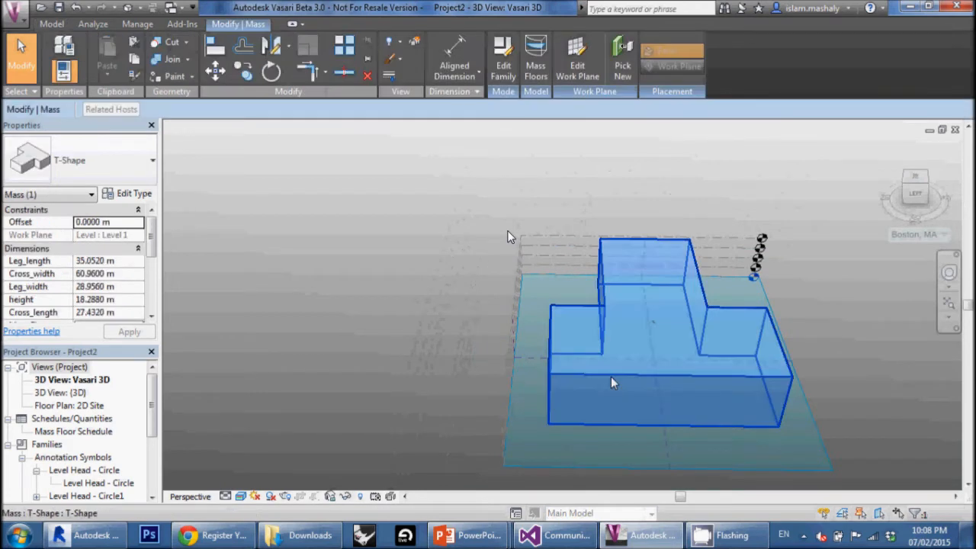
key("Delete")
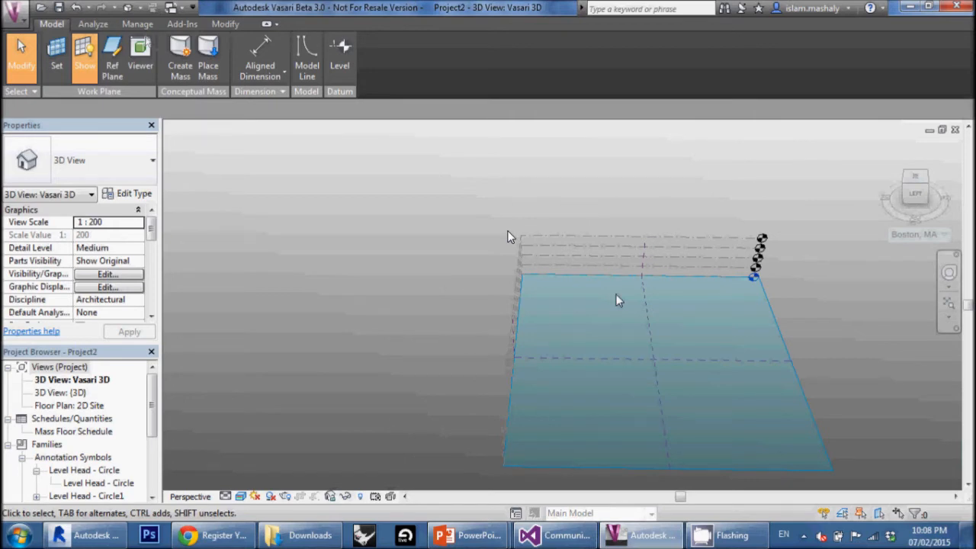
Switch to Revit and view the house from the side with the ground-floor columns and glazed entrance.
key("alt+Tab")
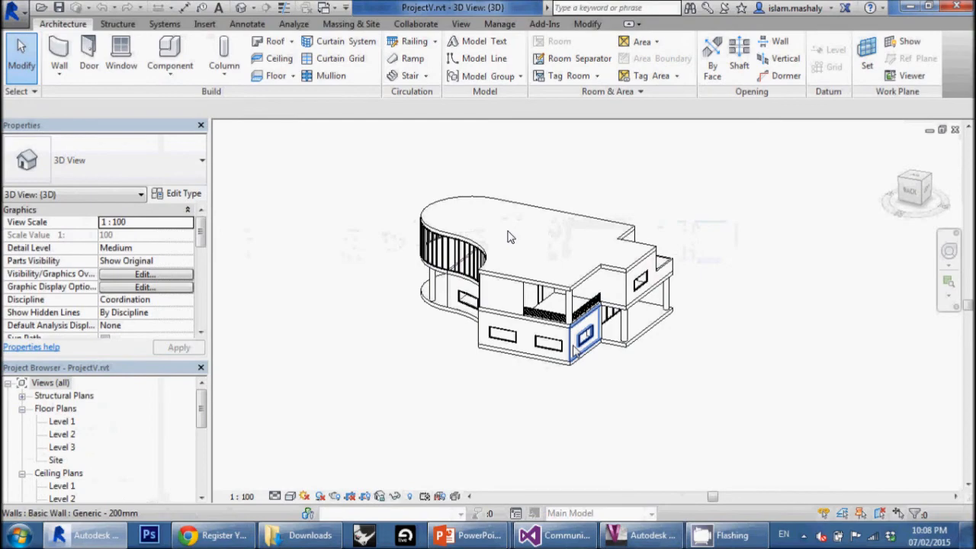
scroll(586, 336, "up", 3)
middle_click_drag(655, 358, 412, 345)
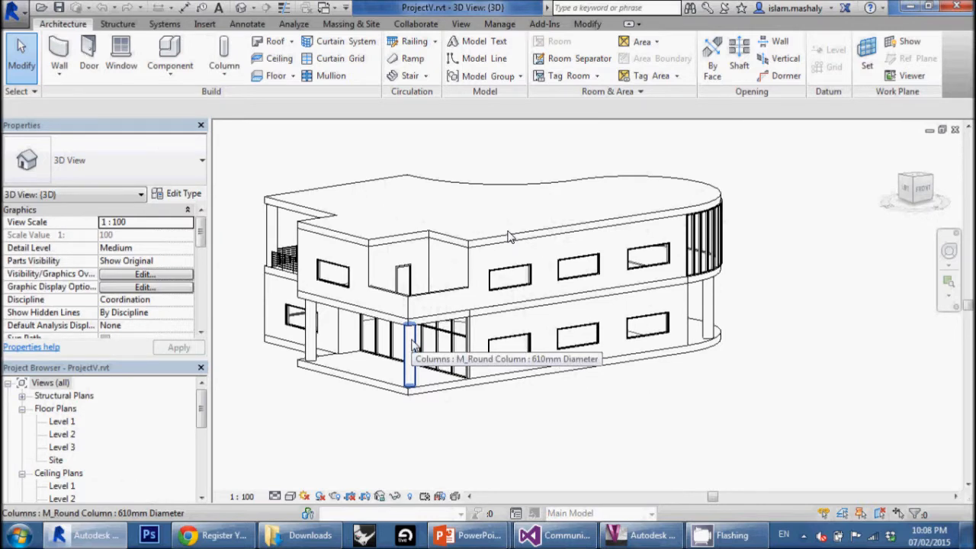
Return to Vasari and start a new in-place mass with the Create Mass tool.
left_click(642, 535)
scroll(598, 323, "down", 2)
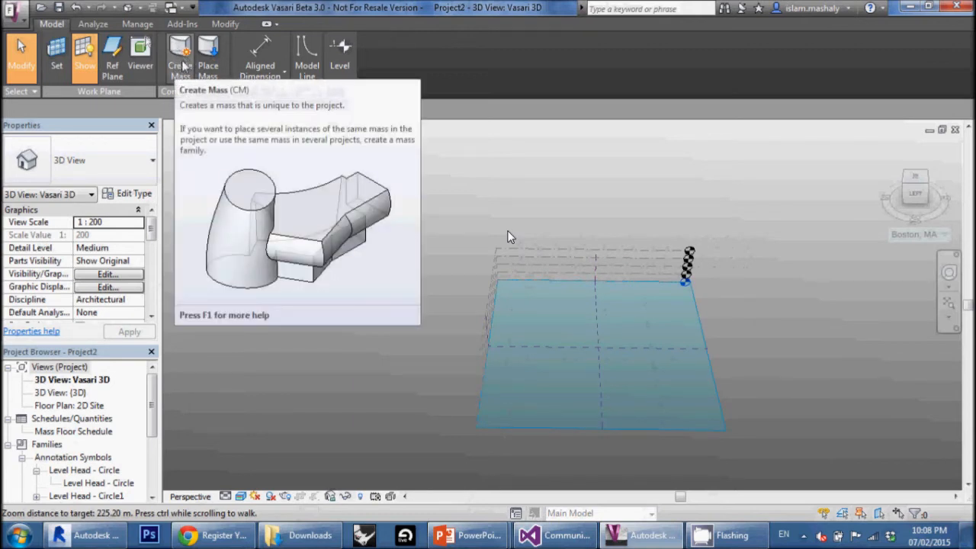
left_click(183, 67)
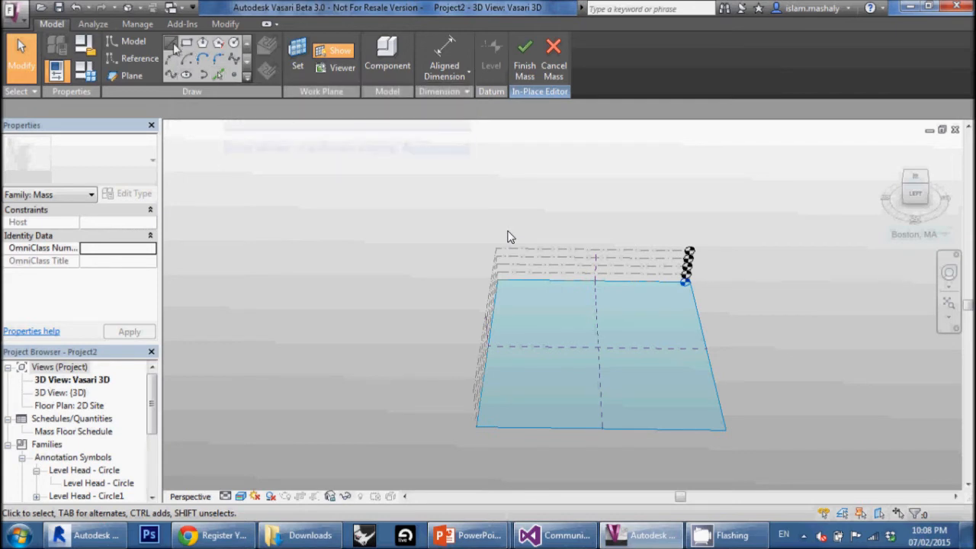
Draw a closed four-sided outline of chained model lines on Level 1, near the crossing of the center reference planes.
left_click(172, 43)
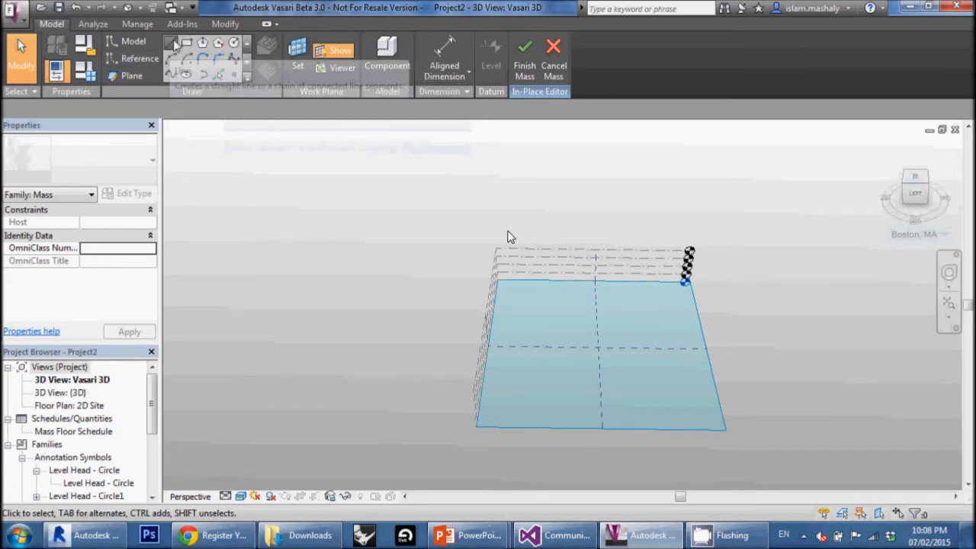
left_click(548, 367)
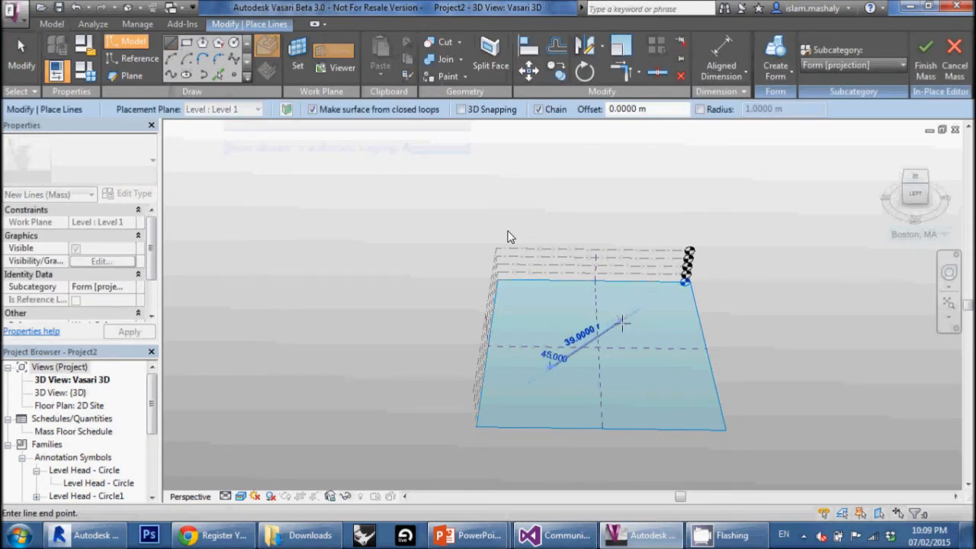
left_click(618, 333)
left_click(663, 374)
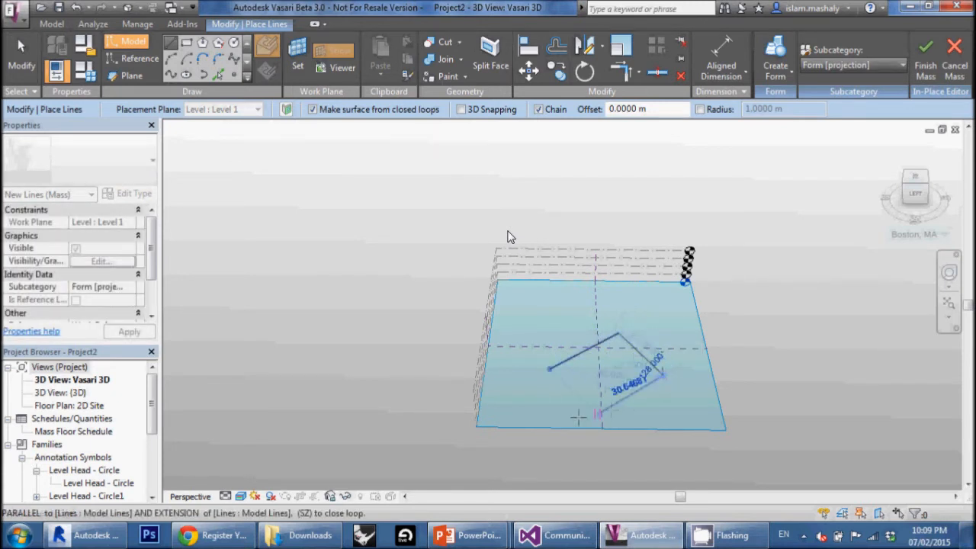
left_click(581, 406)
left_click(547, 370)
scroll(602, 391, "up", 3)
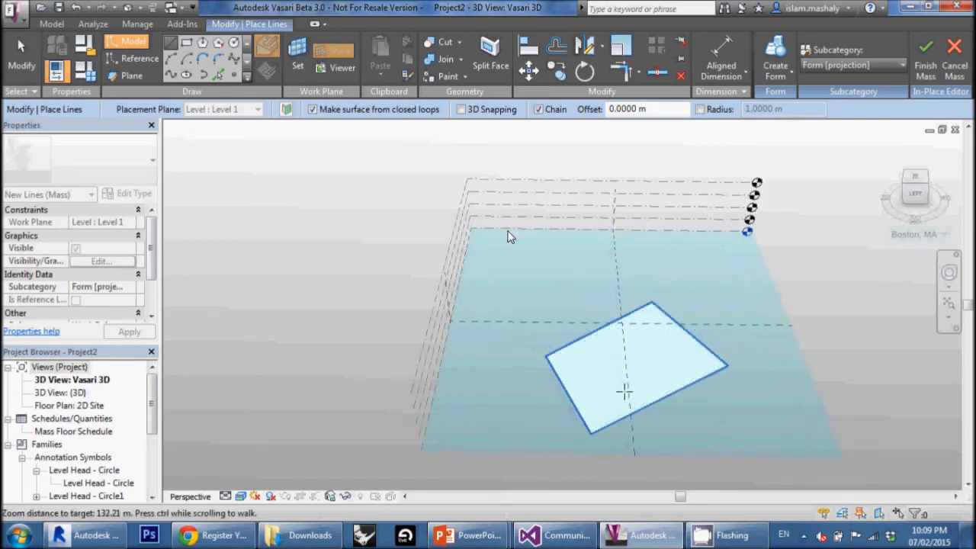
scroll(624, 391, "up", 1)
key("Escape")
key("Escape")
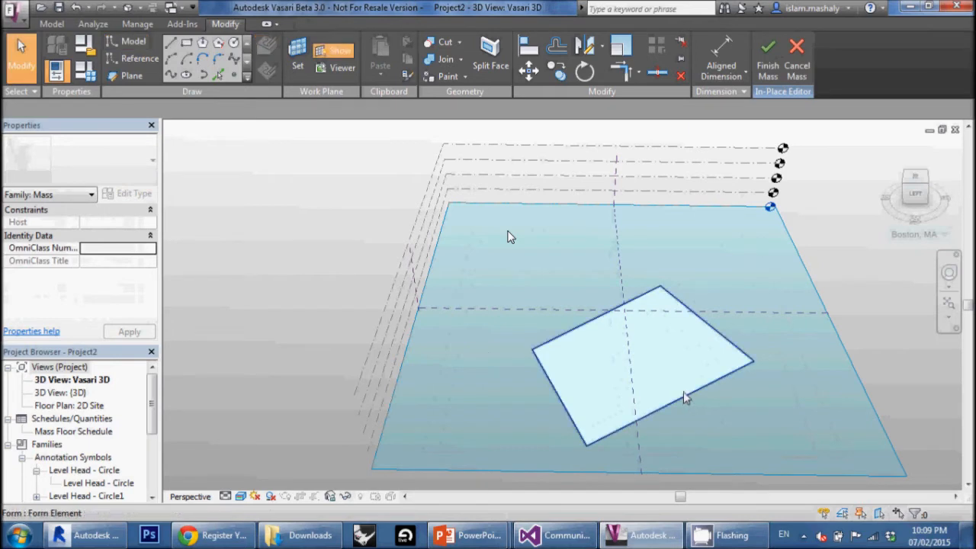
Create a solid form from the four-sided surface and view it from another side.
middle_click_drag(740, 408, 659, 376, "shift")
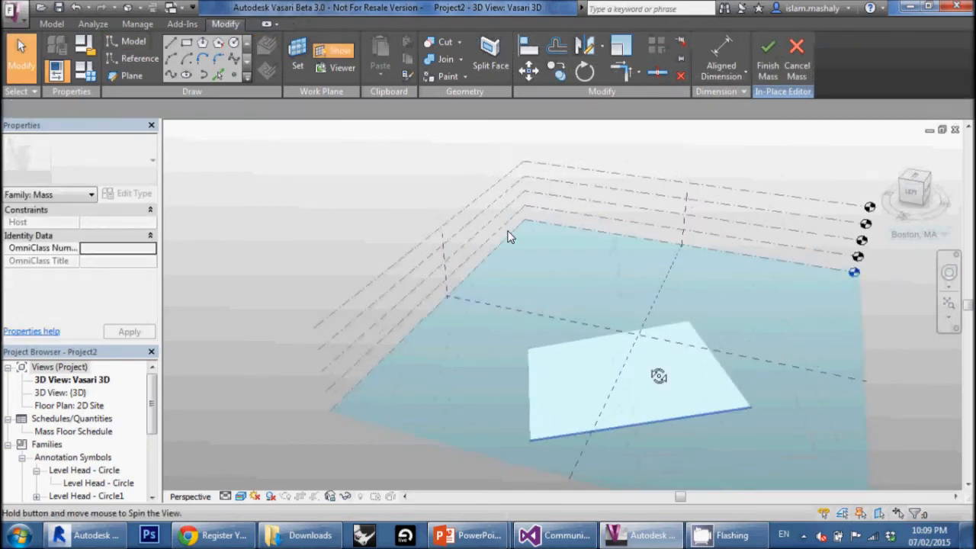
left_click(679, 417)
left_click(546, 385)
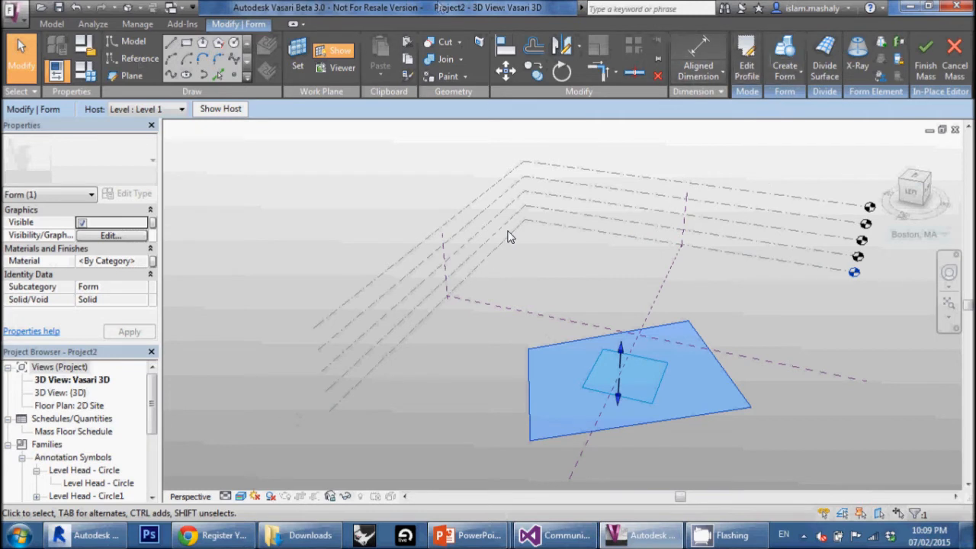
left_click(796, 73)
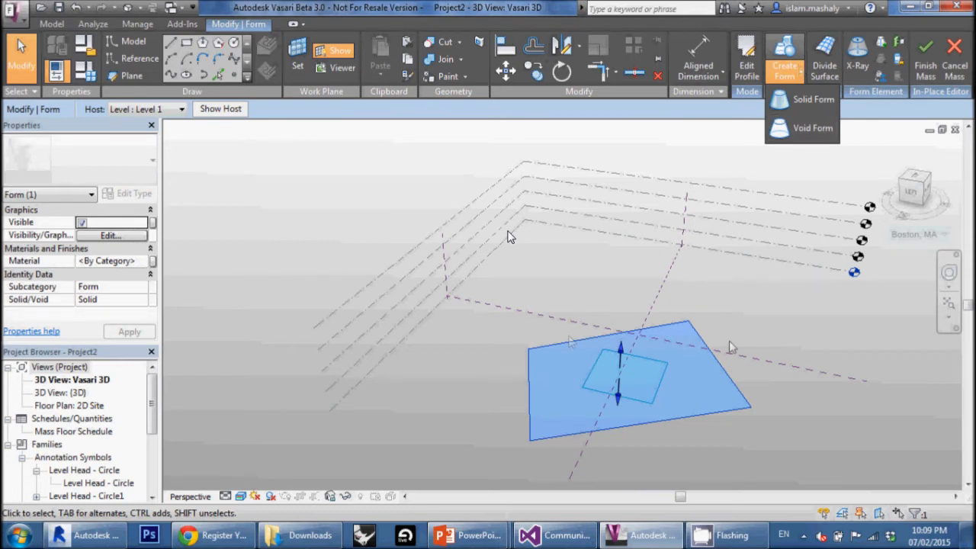
left_click(799, 102)
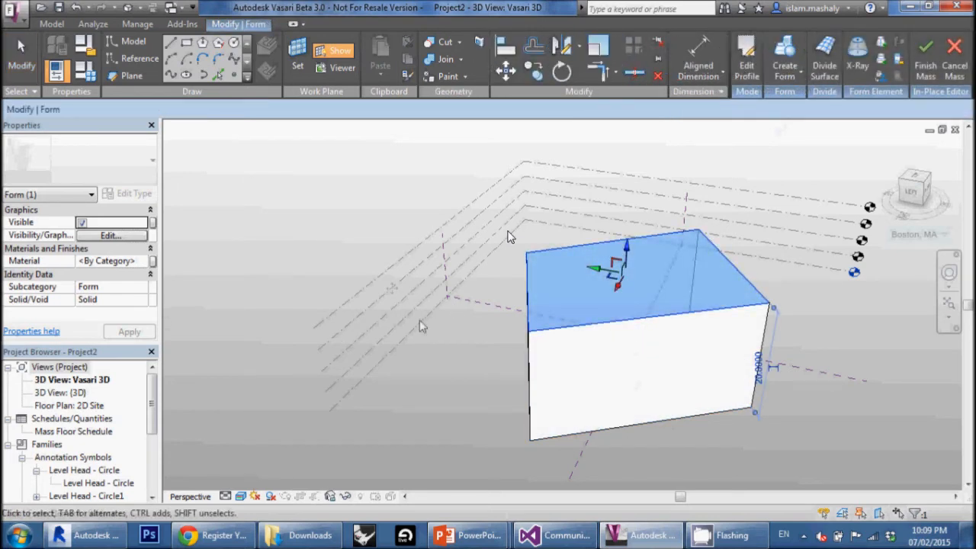
middle_click_drag(462, 361, 488, 373, "shift")
middle_click_drag(586, 377, 676, 372, "shift")
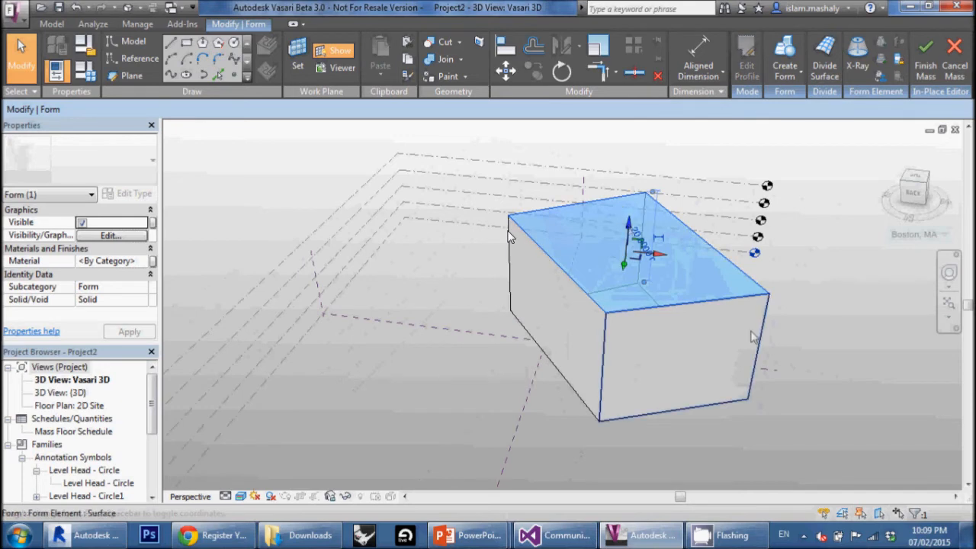
key("Escape")
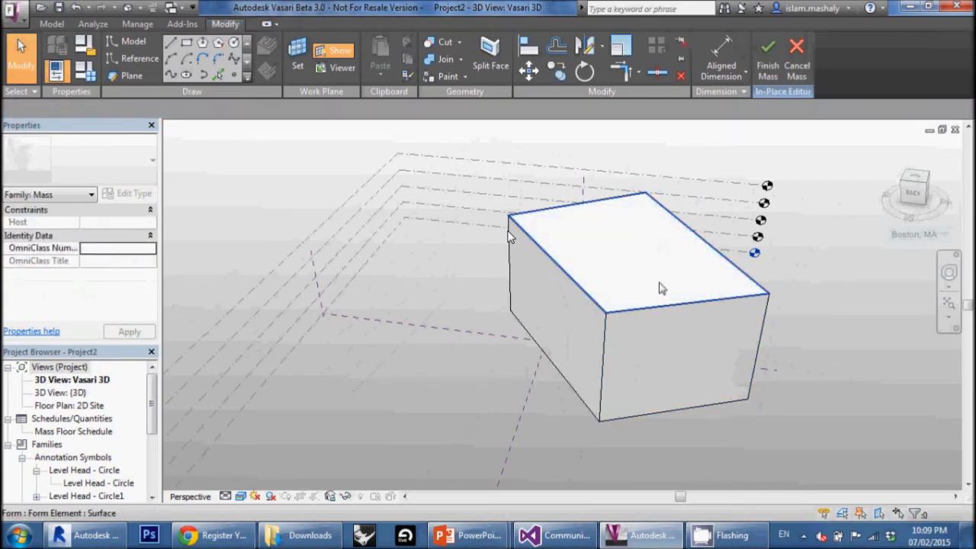
Set the height of the box form to 12 m from its top face.
left_click(660, 285)
middle_click_drag(670, 319, 627, 303, "shift")
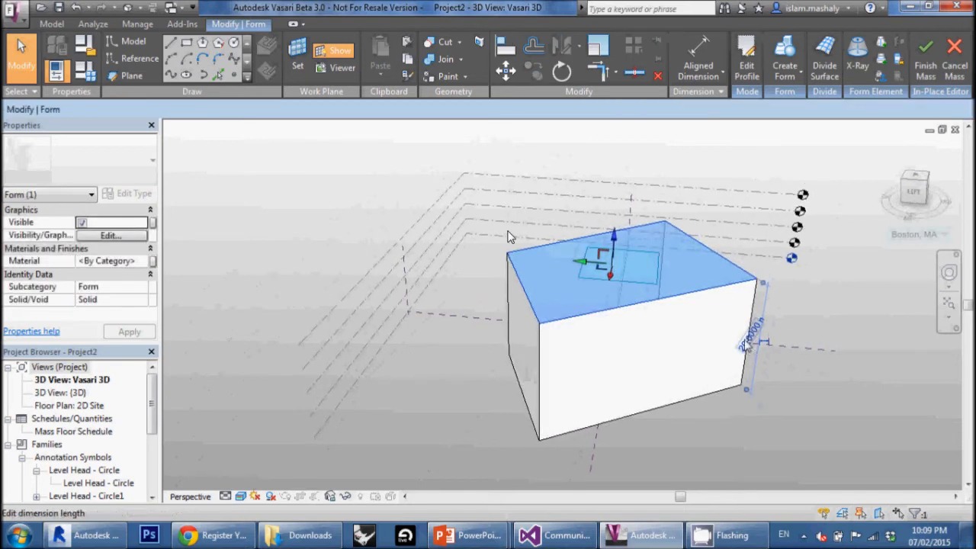
scroll(509, 237, "up", 3)
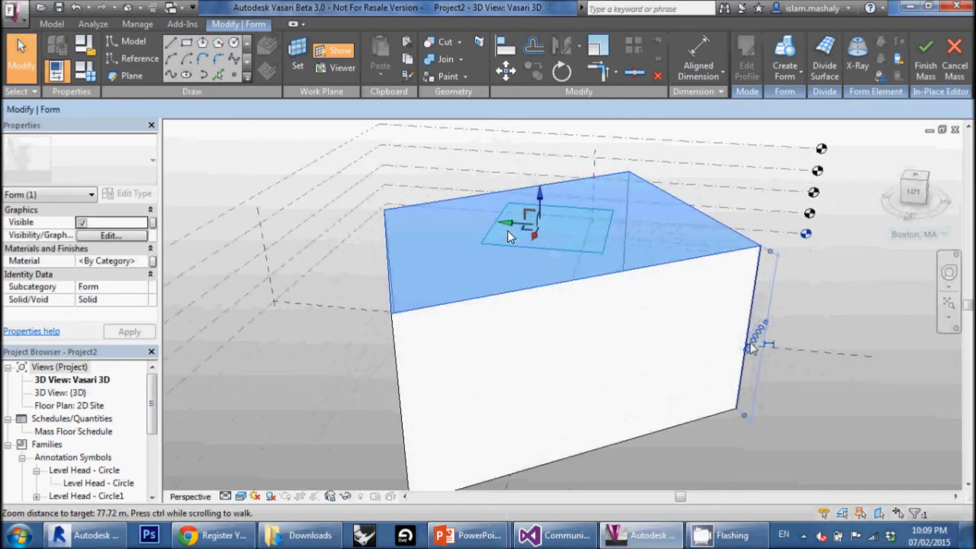
left_click(751, 348)
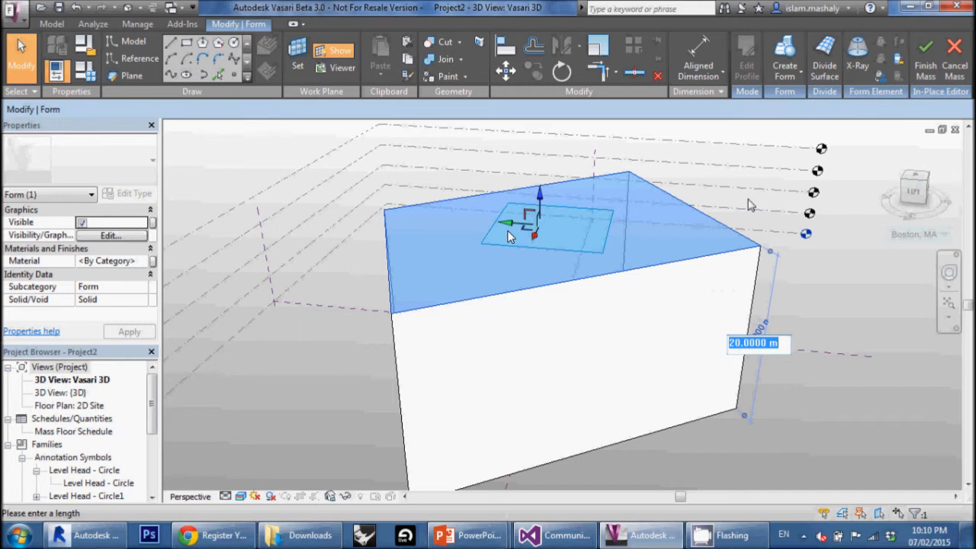
type("12")
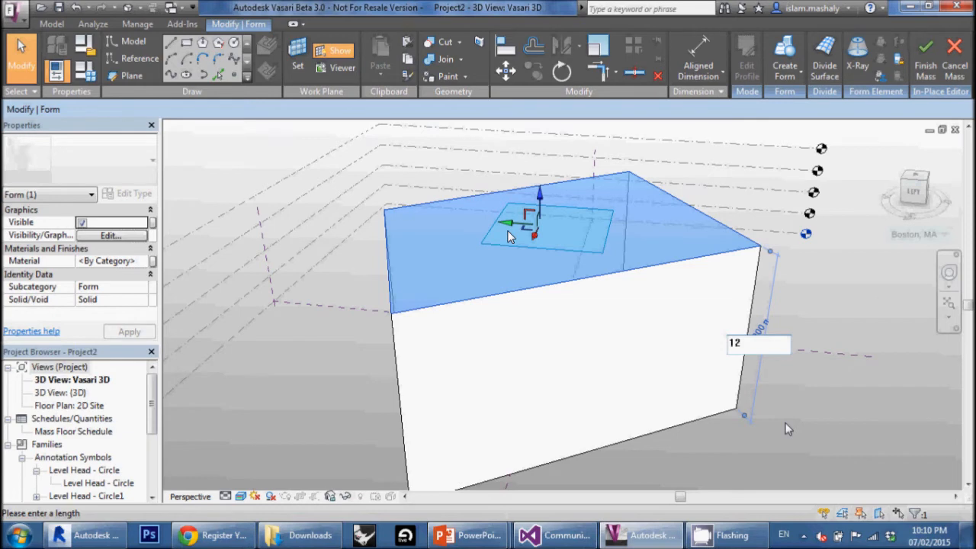
key("Return")
key("Escape")
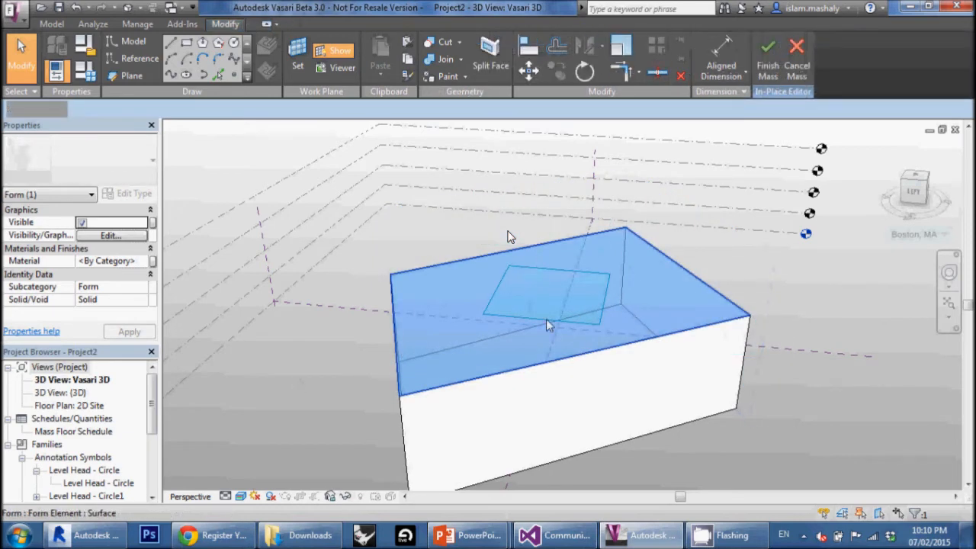
scroll(375, 363, "down", 4)
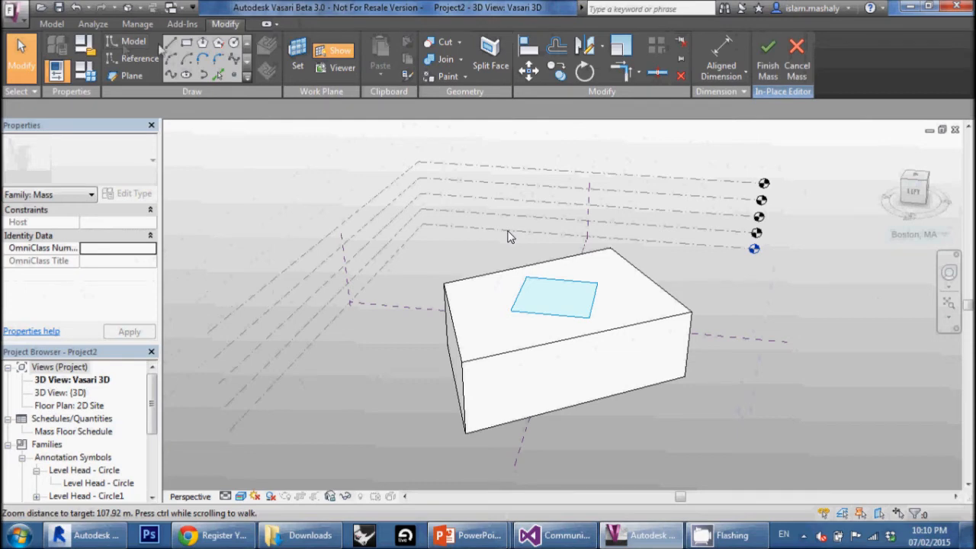
middle_click_drag(510, 236, 751, 351, "shift")
middle_click_drag(595, 351, 692, 166)
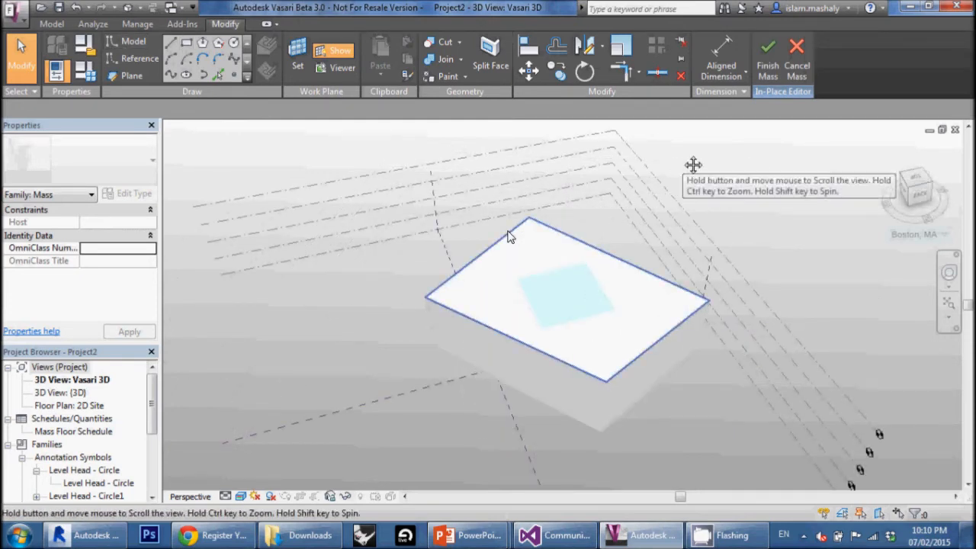
left_click(171, 58)
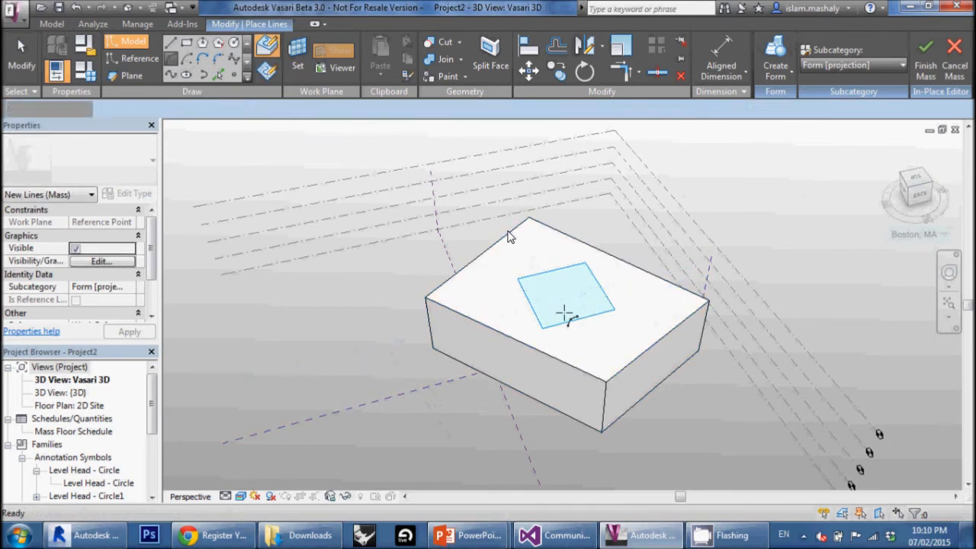
key("Escape")
key("Escape")
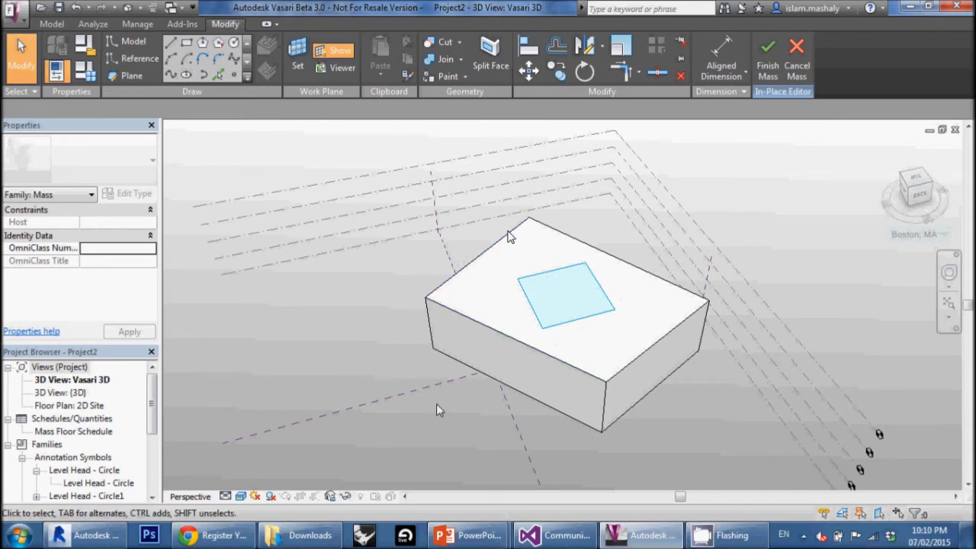
Set Level 1 as the work plane for drawing.
left_click(298, 53)
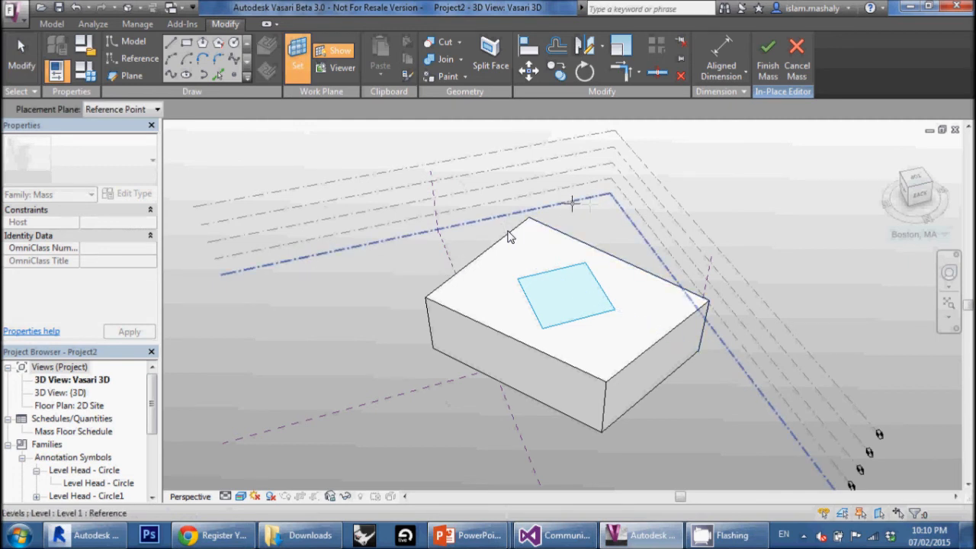
left_click(370, 243)
scroll(380, 381, "down", 2)
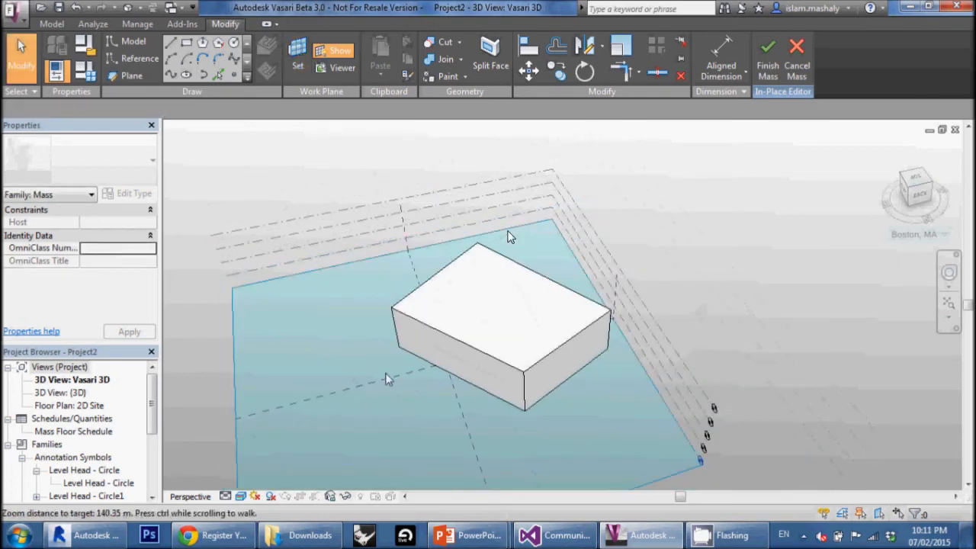
scroll(380, 381, "up", 2)
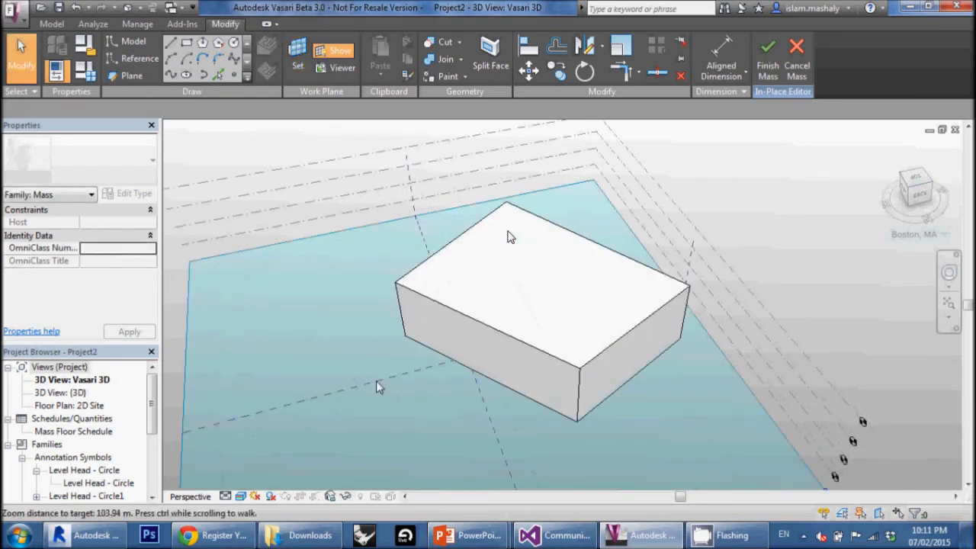
Draw a start-end-radius arc on Level 1 in the free area beside the box, bulging away from the outline's interior.
left_click(172, 59)
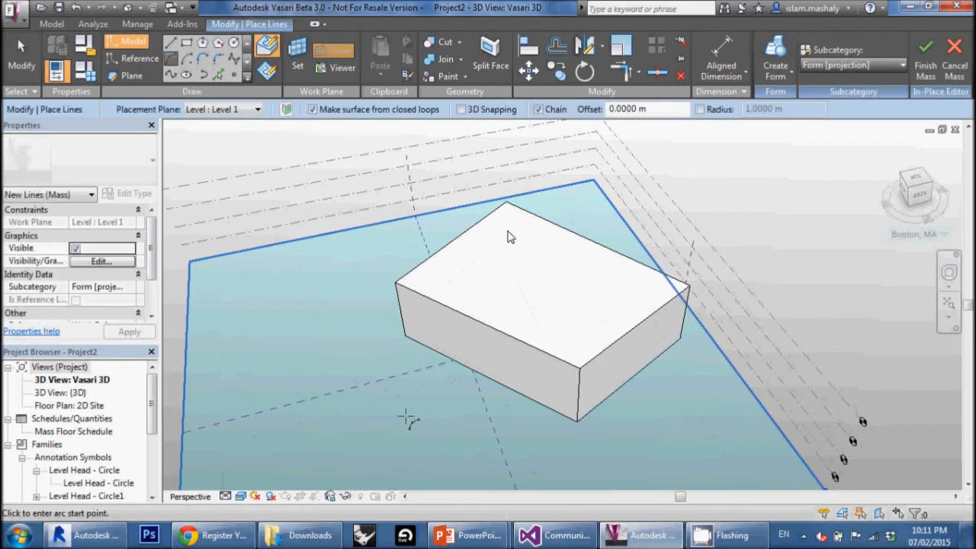
left_click(315, 367)
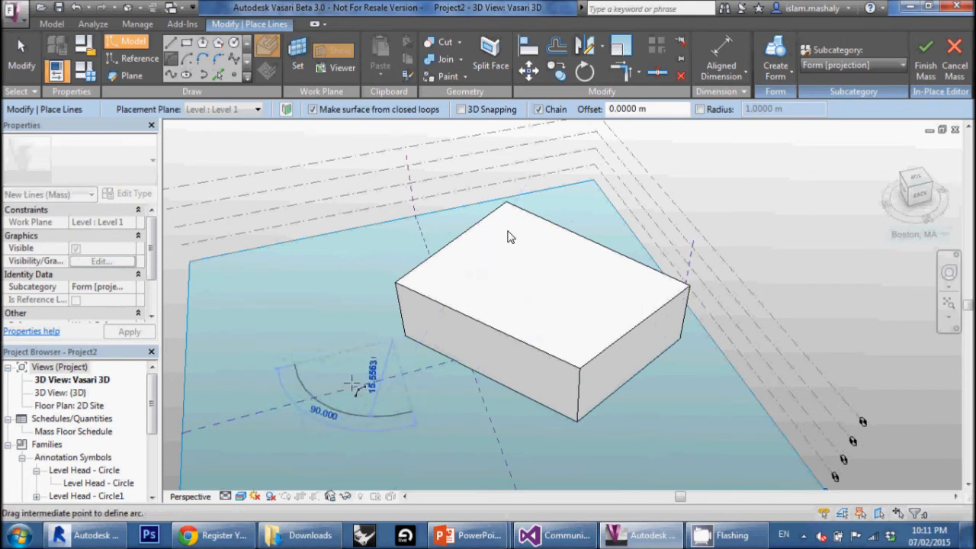
left_click(365, 373)
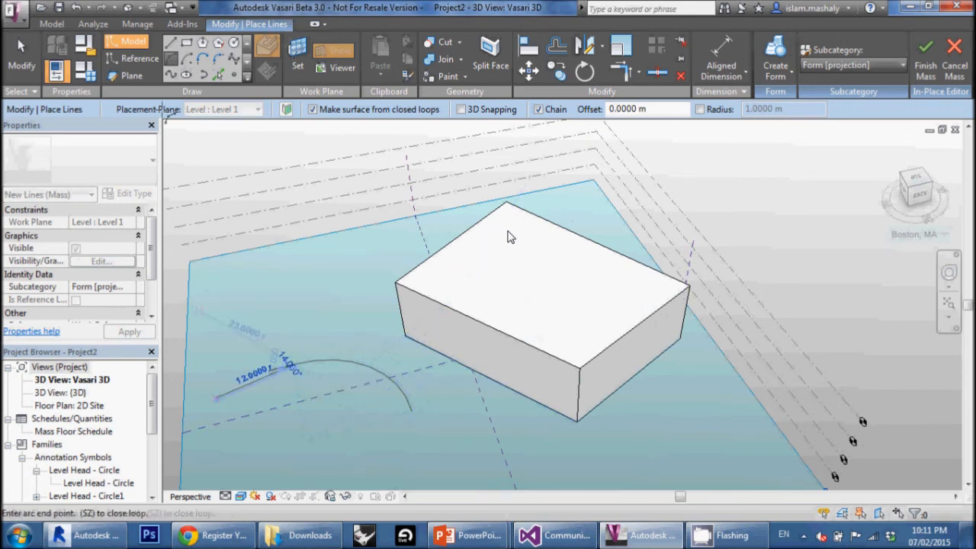
Try to continue the outline from the arc's end with chained spline curves, and undo them.
left_click(238, 59)
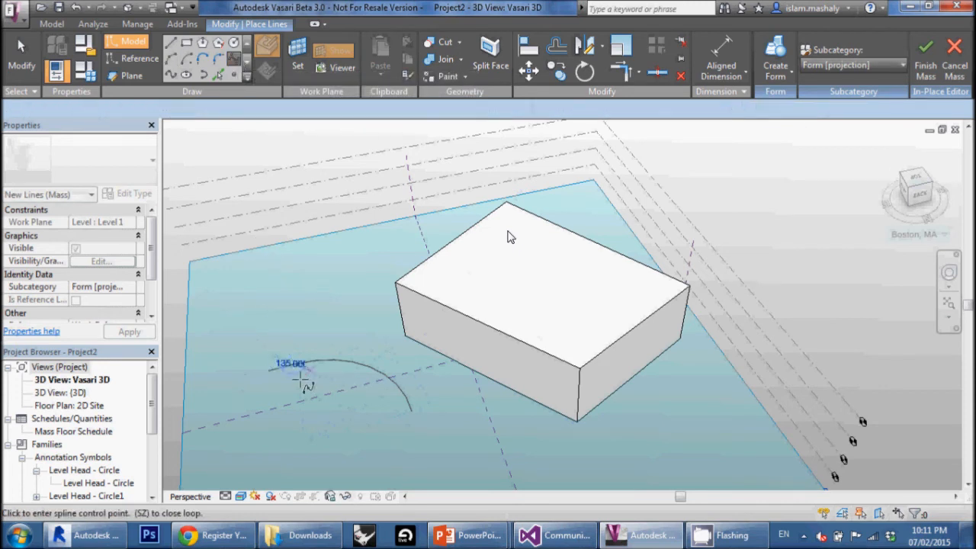
left_click(295, 451)
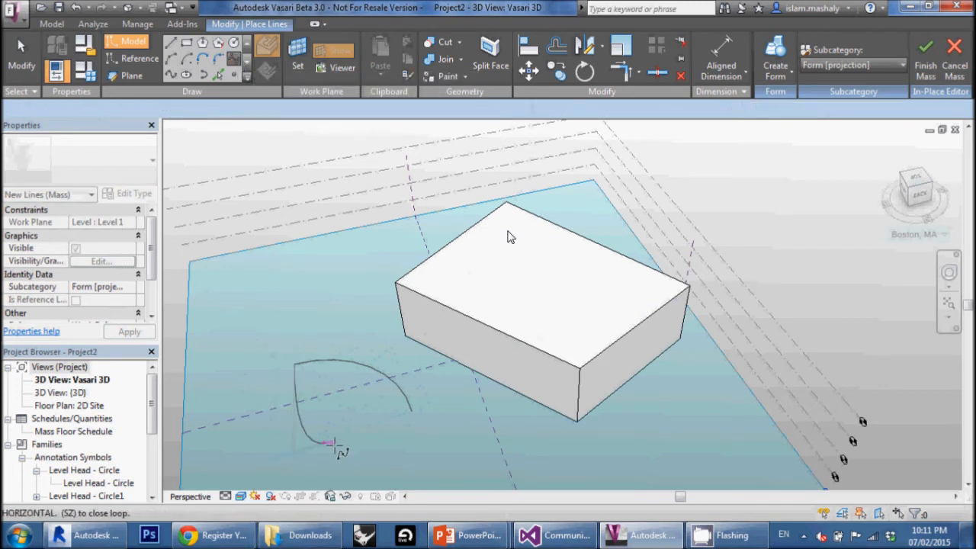
scroll(509, 237, "down", 3)
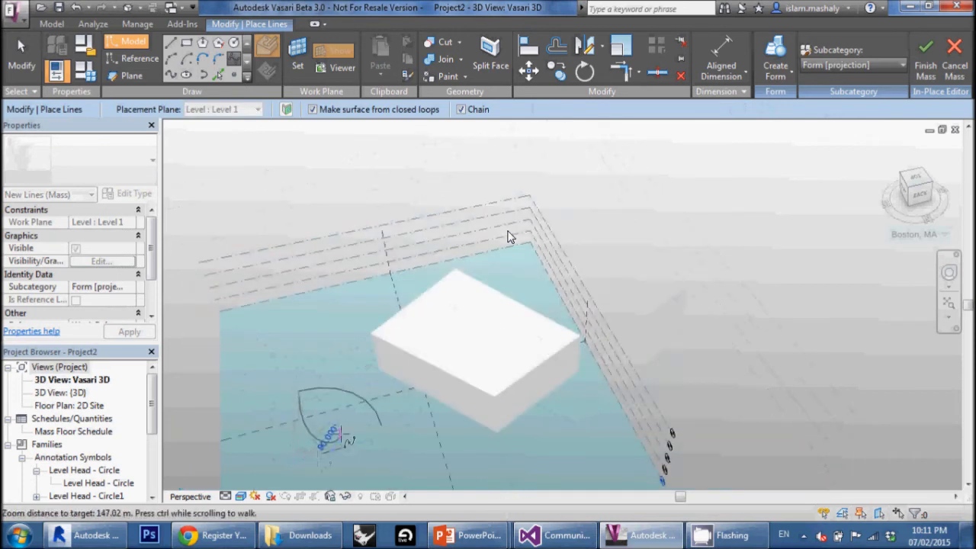
middle_click_drag(357, 421, 425, 314, "shift")
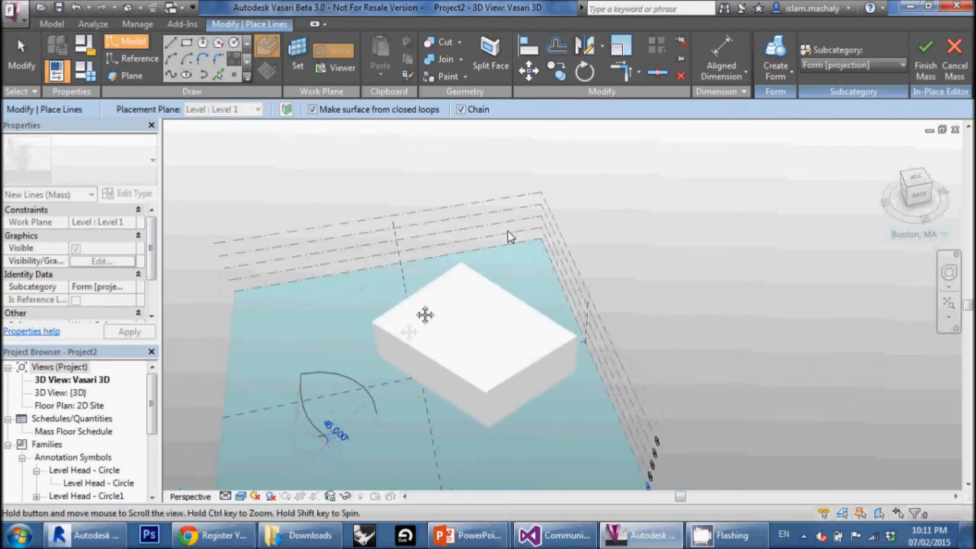
middle_click_drag(357, 419, 372, 404)
left_click(307, 458)
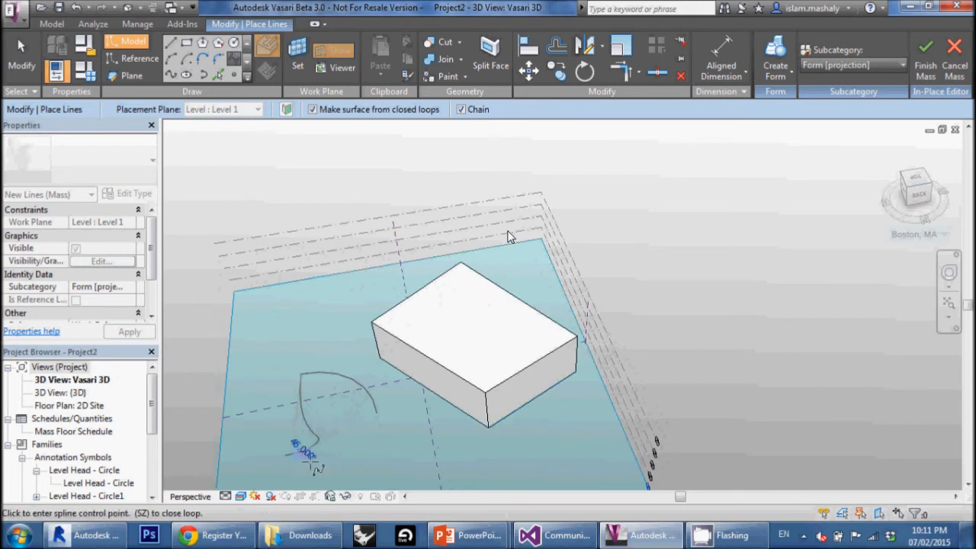
key("Escape")
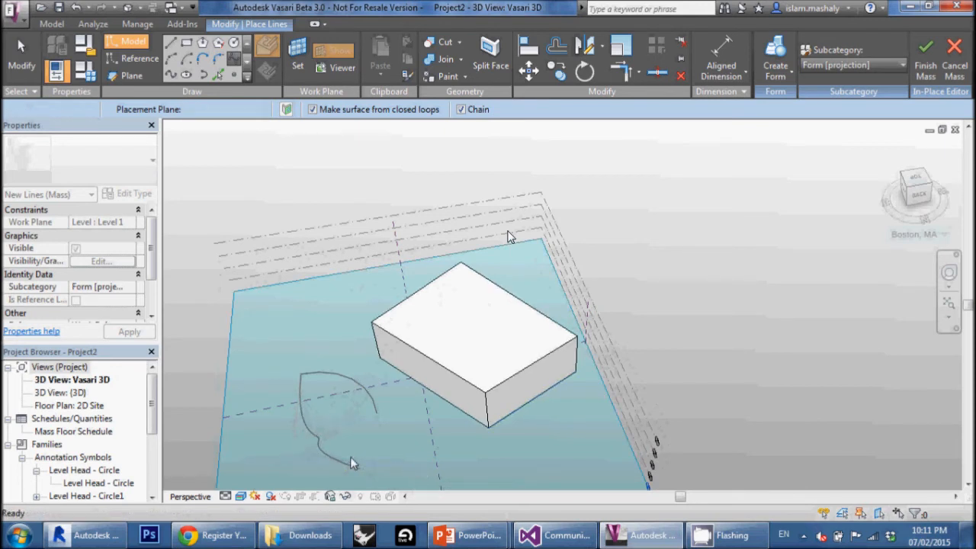
scroll(350, 457, "down", 4)
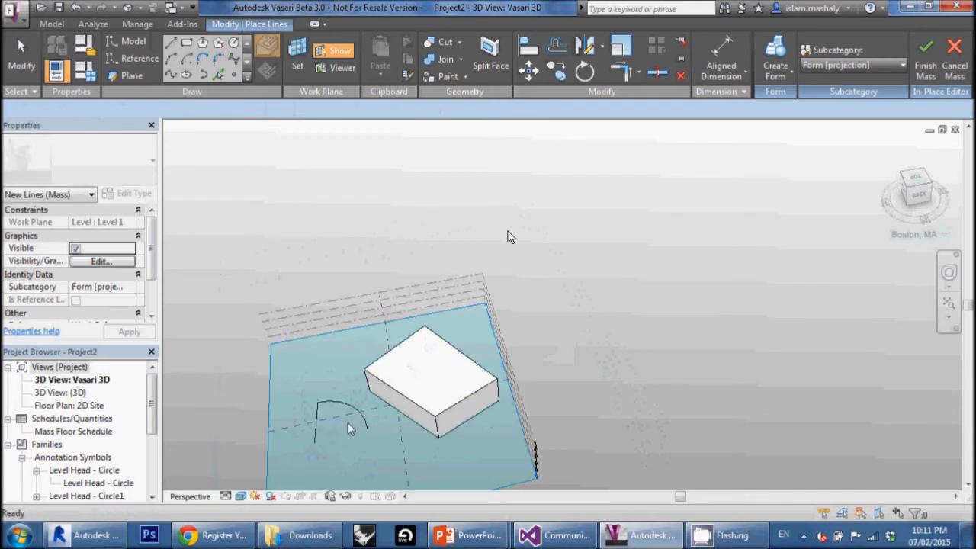
key("ctrl+z")
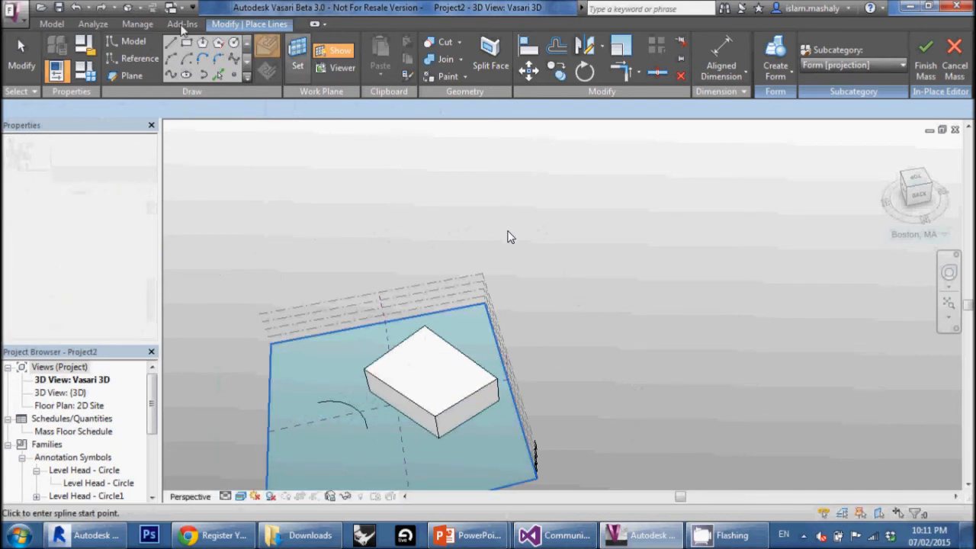
Draw three chained straight model lines on Level 1 starting from the arc's end farther from the box.
left_click(317, 402)
middle_click_drag(300, 446, 306, 457)
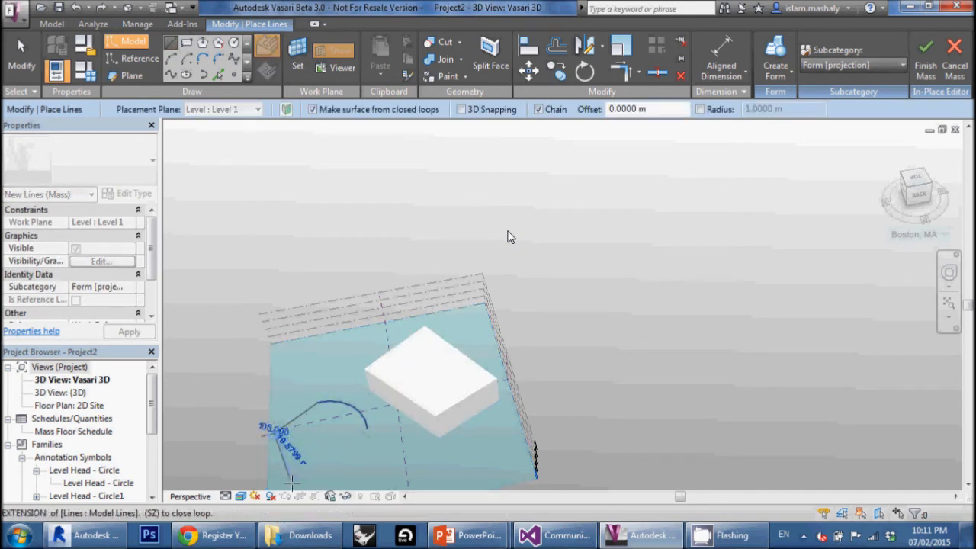
left_click(370, 479)
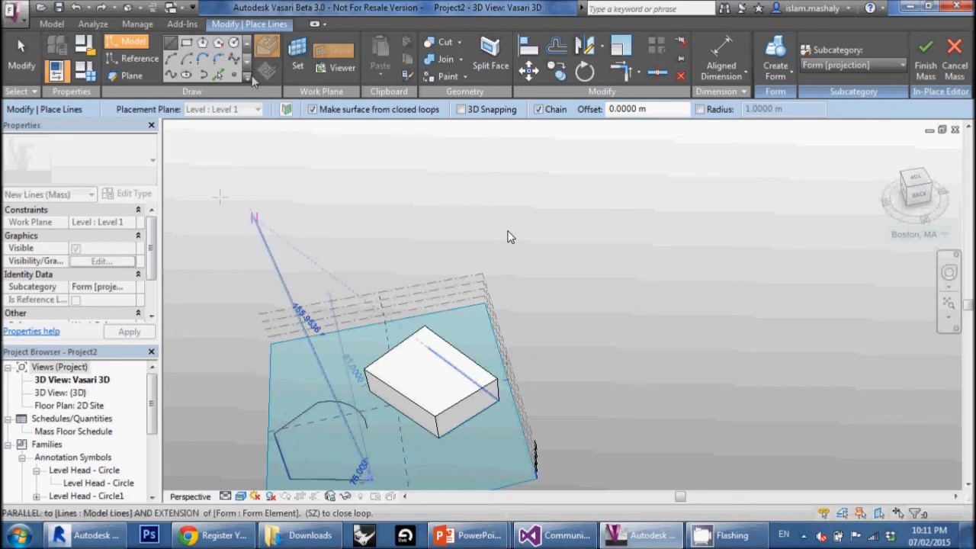
Close the outline with a curved spline from the last straight line to the arc's open end.
left_click(236, 61)
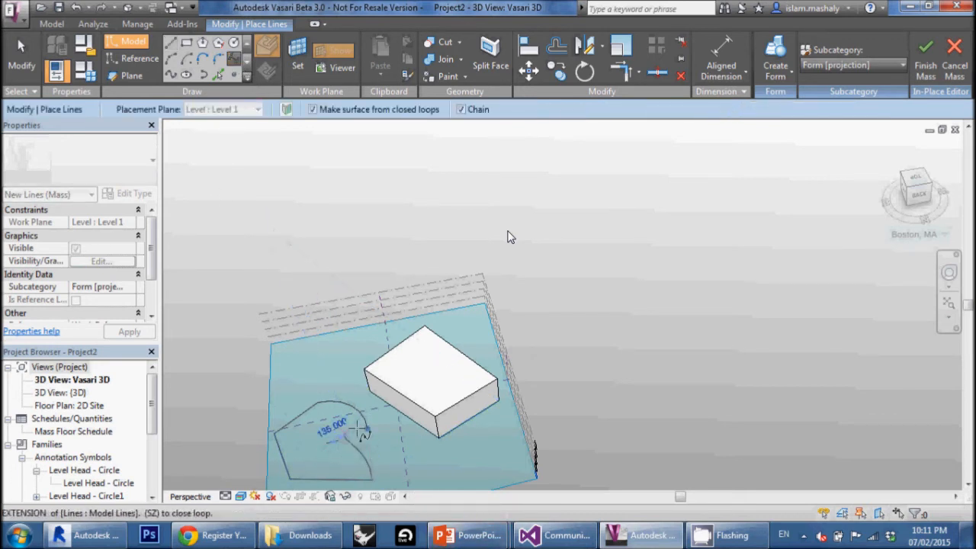
scroll(366, 429, "up", 5)
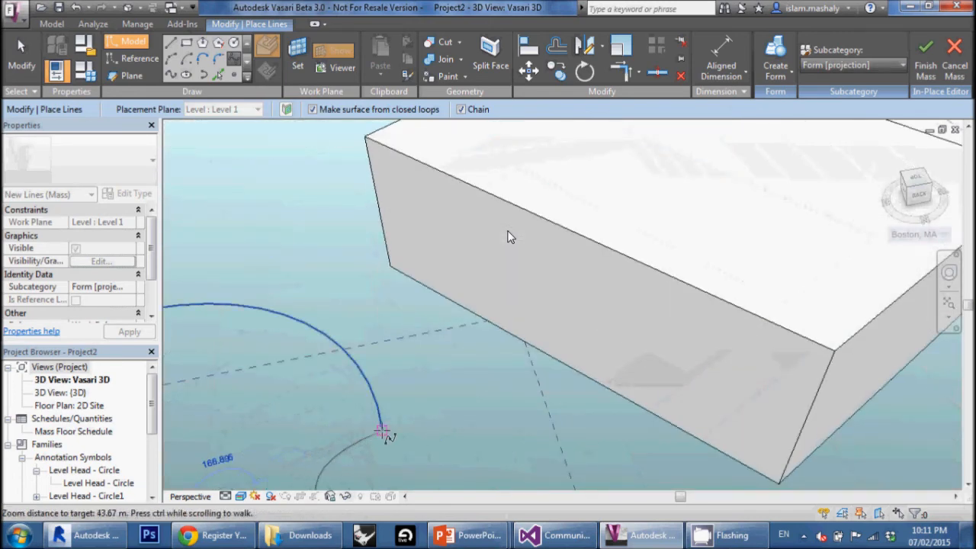
scroll(384, 434, "down", 6)
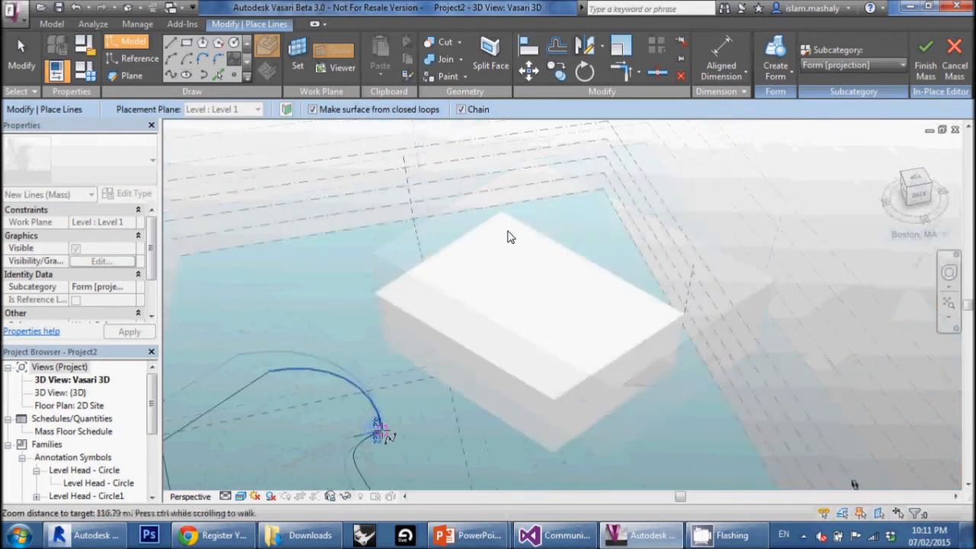
key("Escape")
key("Escape")
scroll(390, 447, "down", 1)
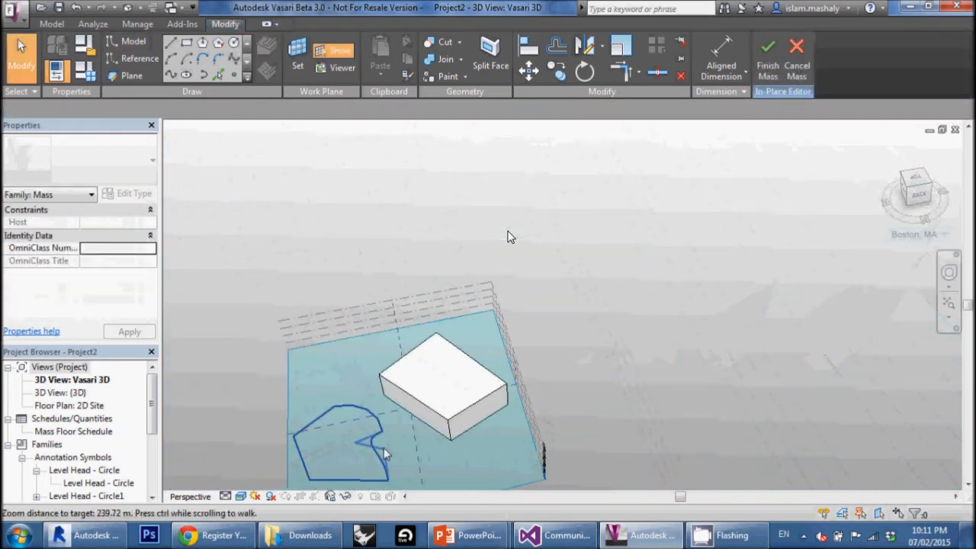
Create a solid form from the closed outline of arc, straight lines and spline.
left_click(384, 465)
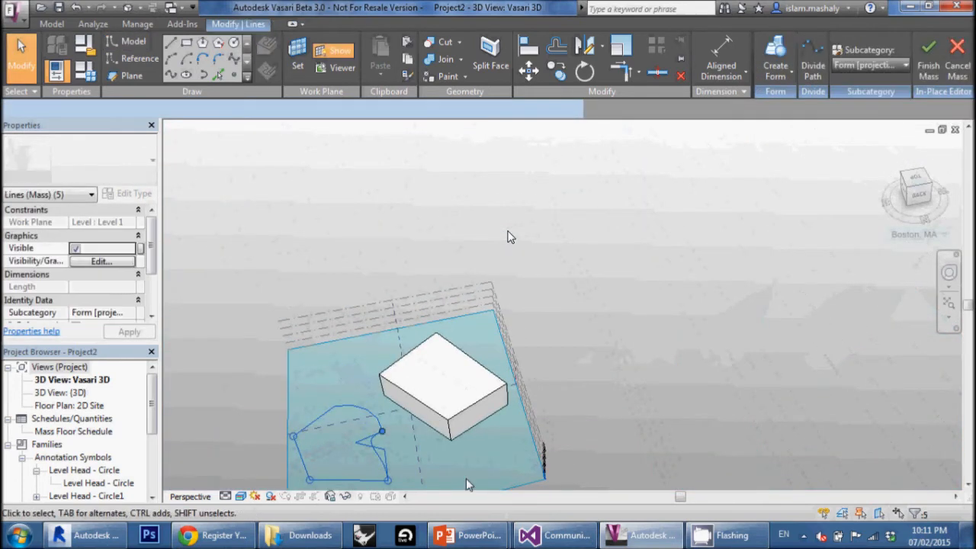
left_click(778, 78)
left_click(800, 100)
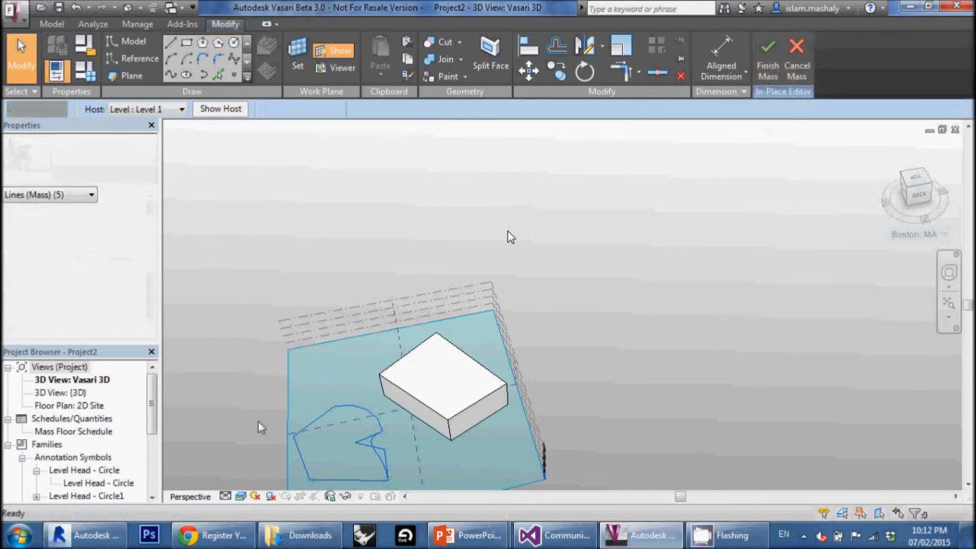
left_click(511, 237)
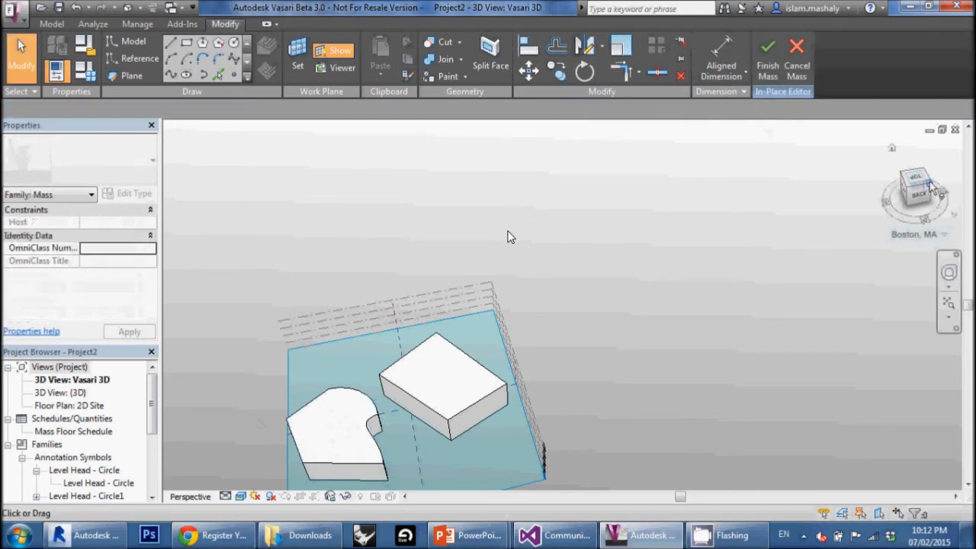
Open the {3D} view and move the curved form's top face vertically.
double_click(71, 393)
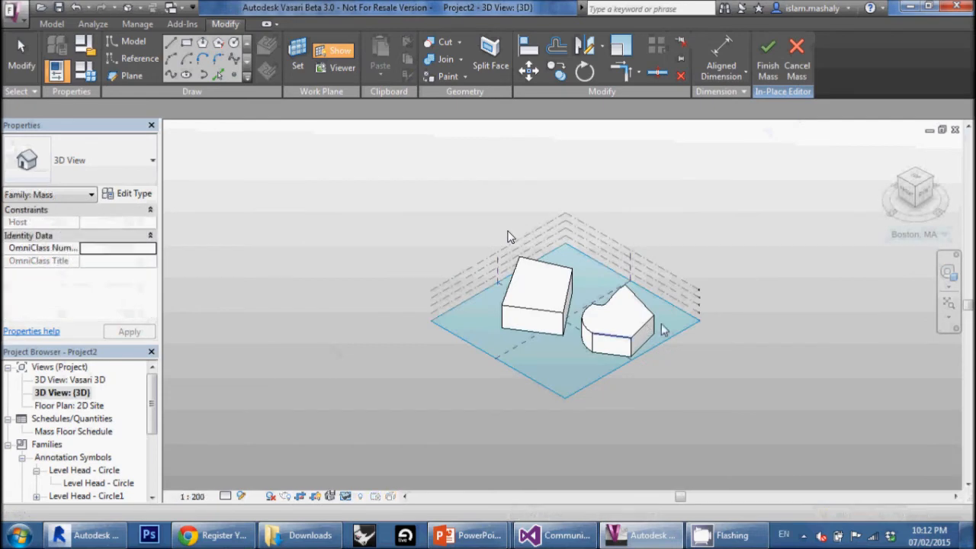
middle_click_drag(714, 340, 534, 352, "shift")
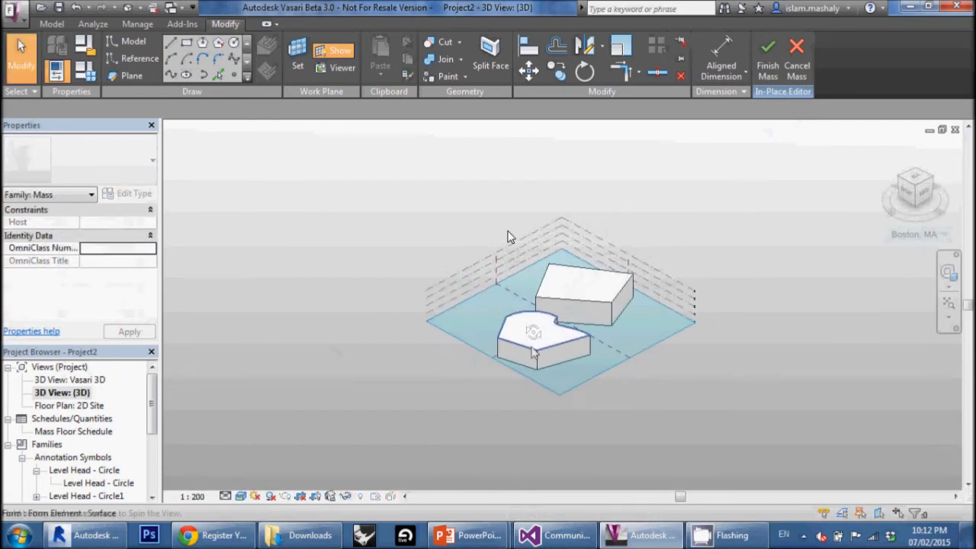
scroll(538, 343, "up", 5)
left_click(539, 328)
scroll(538, 325, "down", 2)
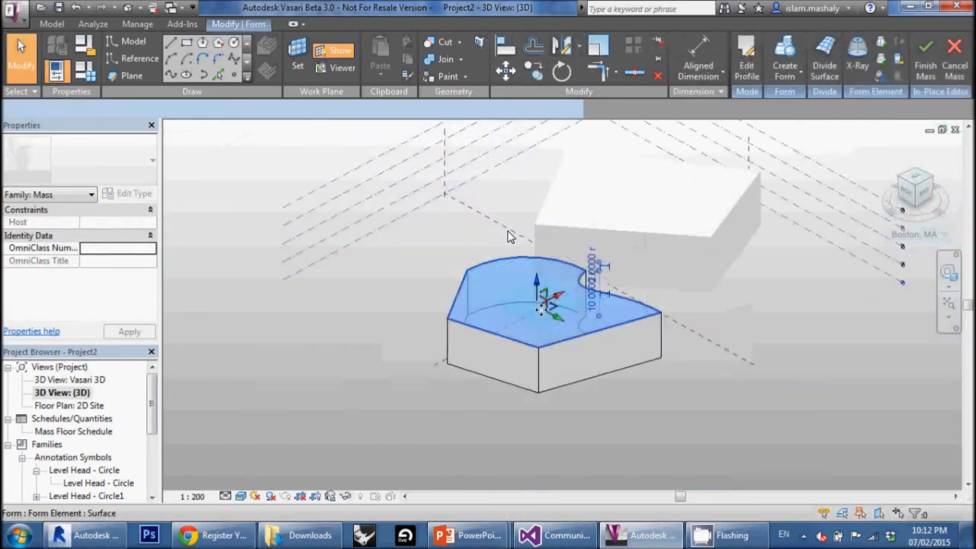
left_click_drag(537, 282, 532, 296)
key("Escape")
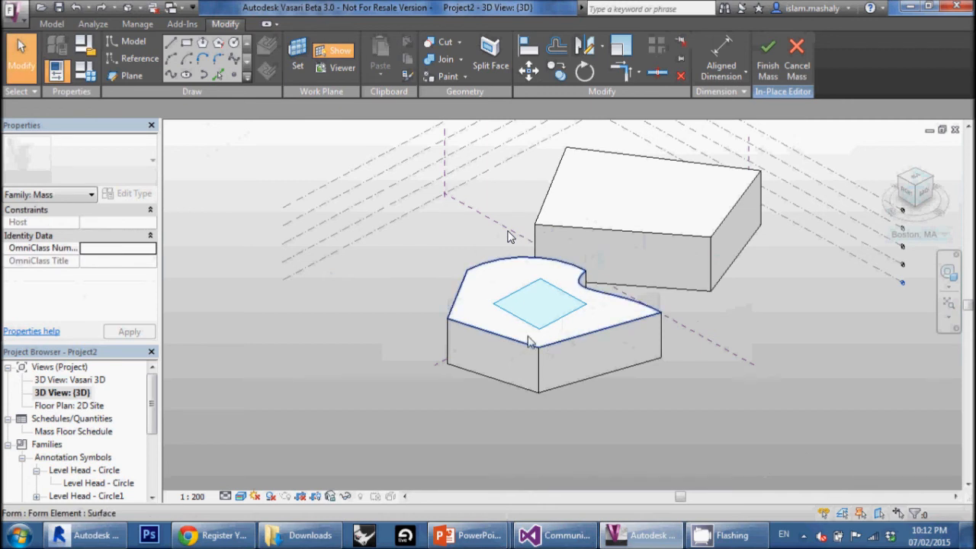
Shift the curved form's top face sideways in two horizontal directions so that its walls slant.
left_click(531, 341)
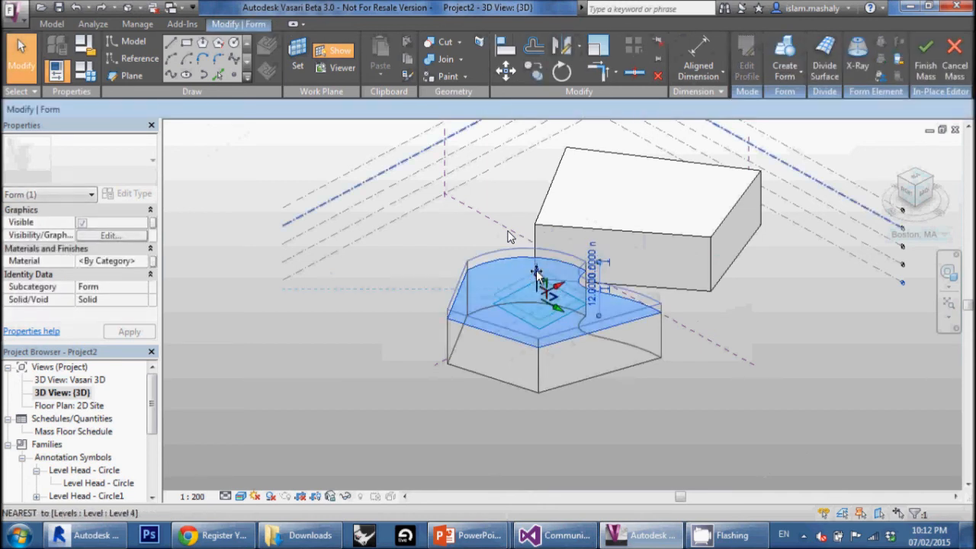
left_click_drag(536, 273, 534, 303)
left_click_drag(532, 298, 530, 296)
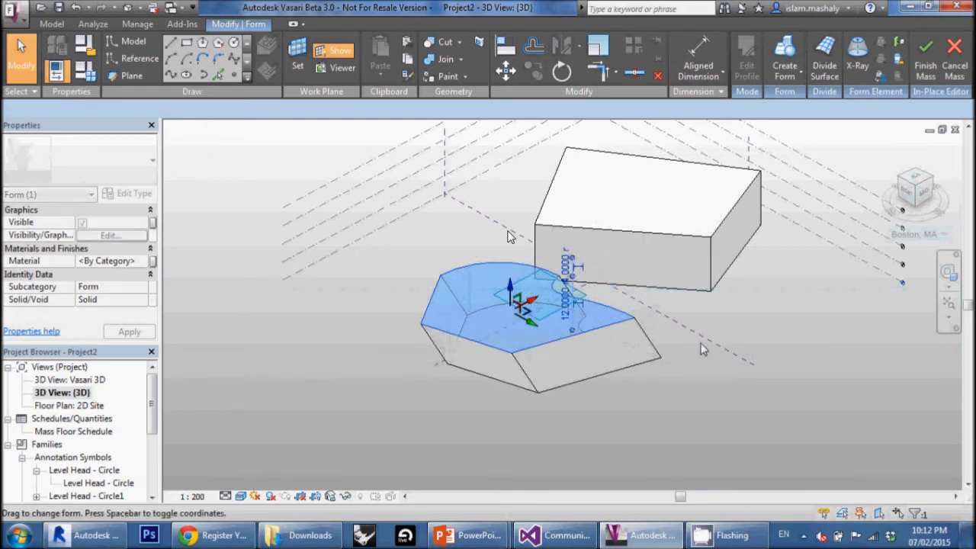
middle_click_drag(648, 382, 538, 372, "shift")
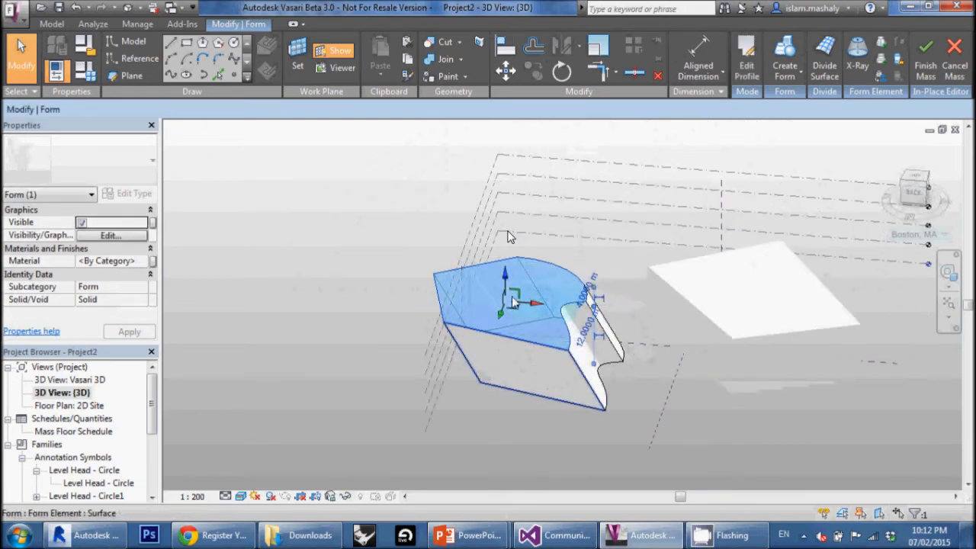
left_click_drag(501, 311, 495, 347)
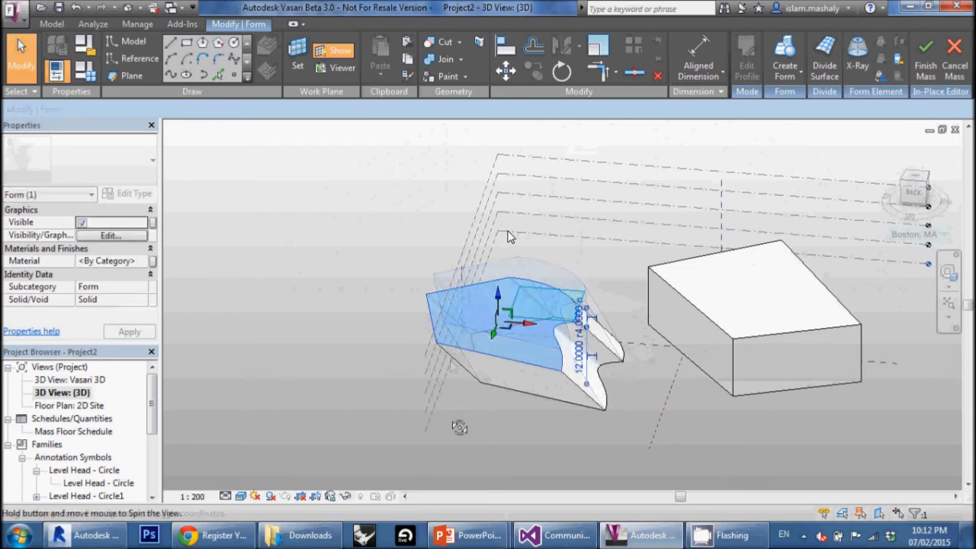
middle_click_drag(459, 428, 697, 363, "shift")
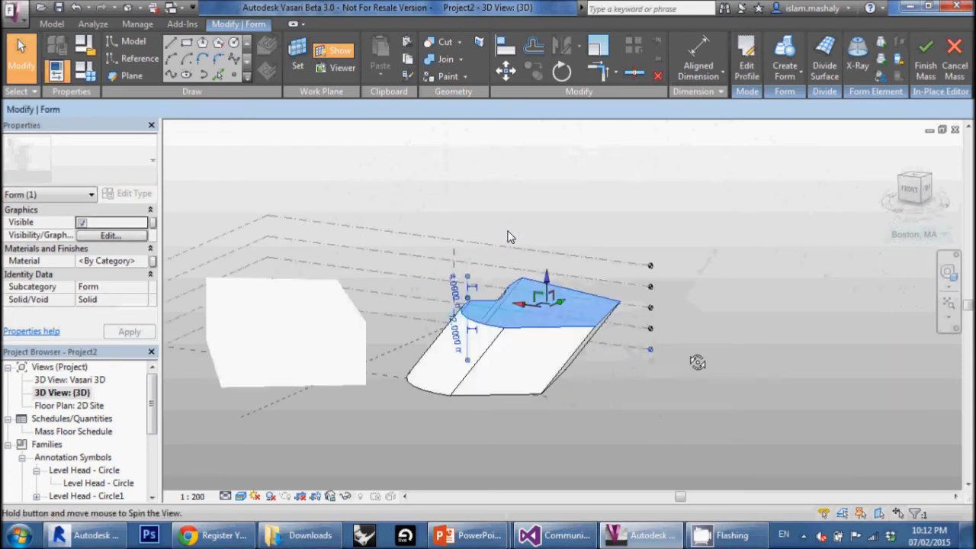
middle_click_drag(634, 391, 602, 389, "shift")
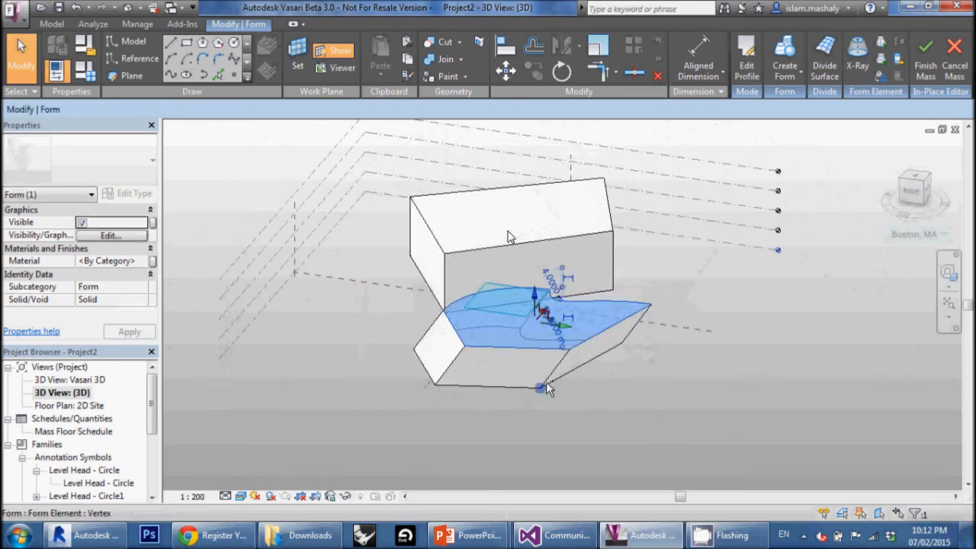
Move two adjacent straight side faces of the curved form outward, one after the other.
left_click(468, 389)
left_click(581, 349)
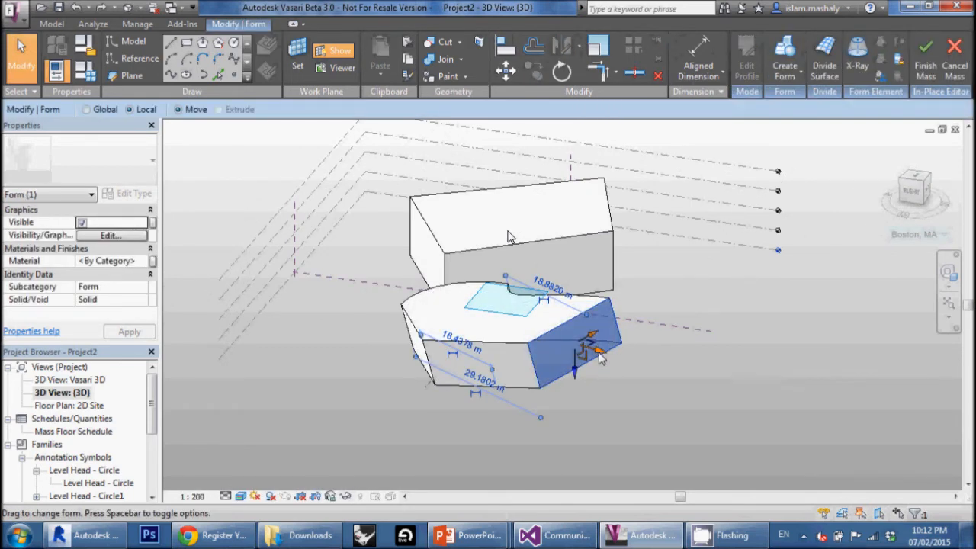
left_click_drag(600, 359, 623, 352)
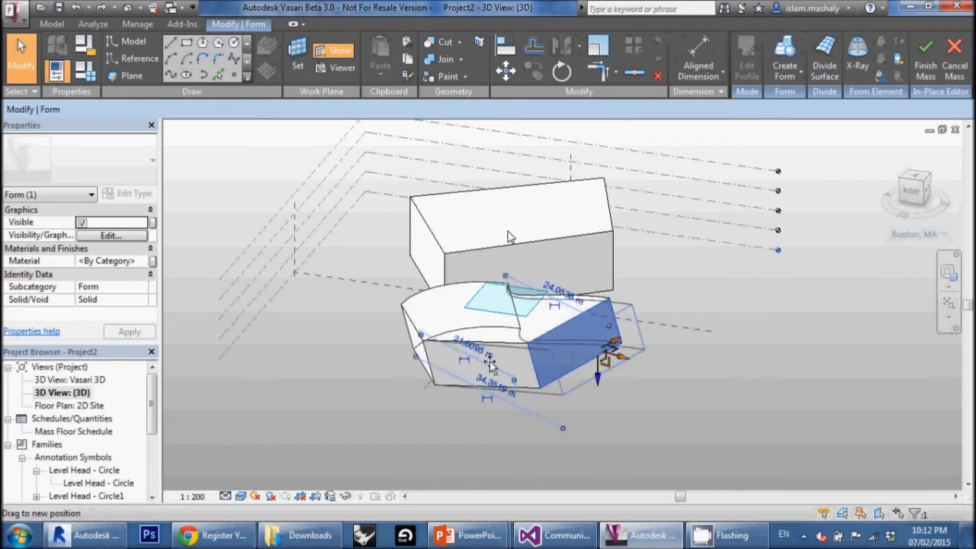
left_click(492, 389)
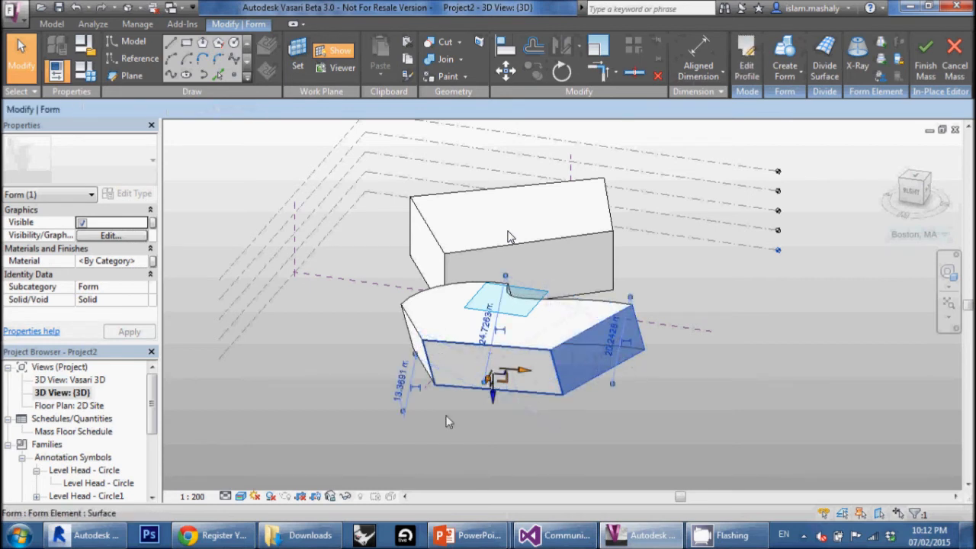
left_click_drag(495, 393, 481, 393)
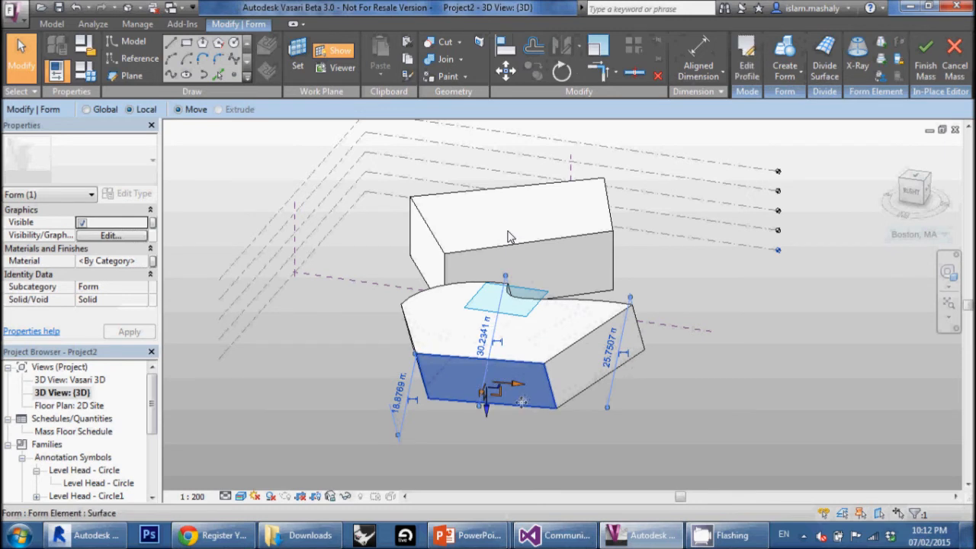
left_click(702, 299)
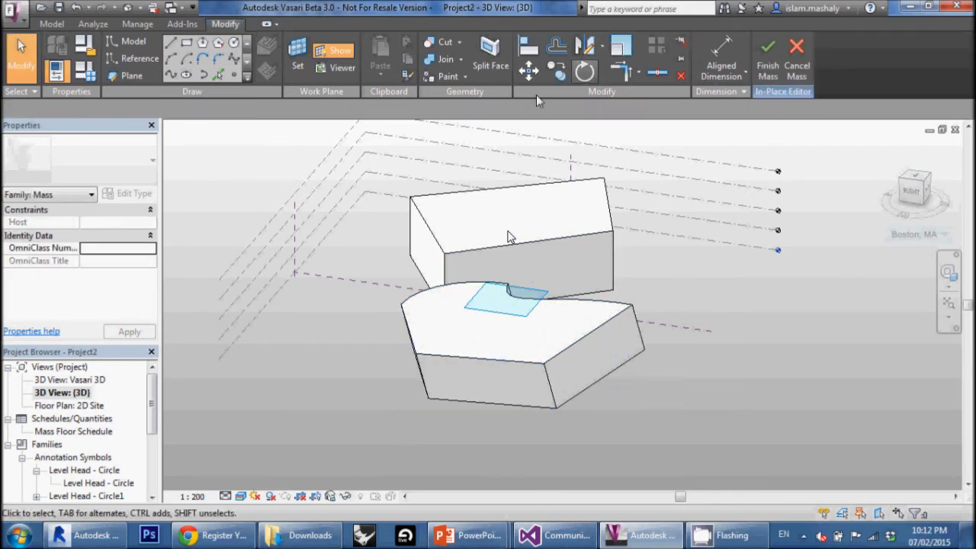
Add an edge from top to bottom on the curved form's front face, close to its corner with the adjacent straight face.
left_click(536, 385)
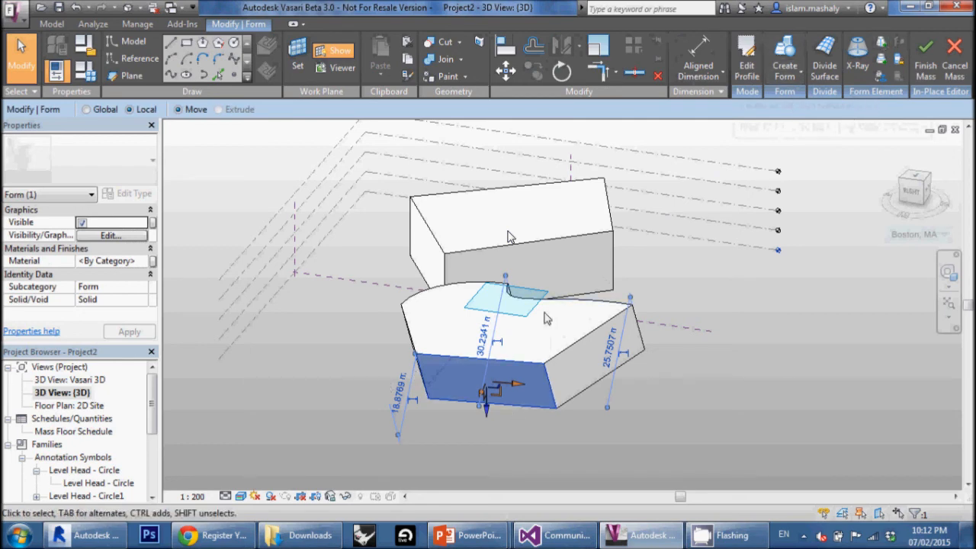
scroll(592, 409, "up", 3)
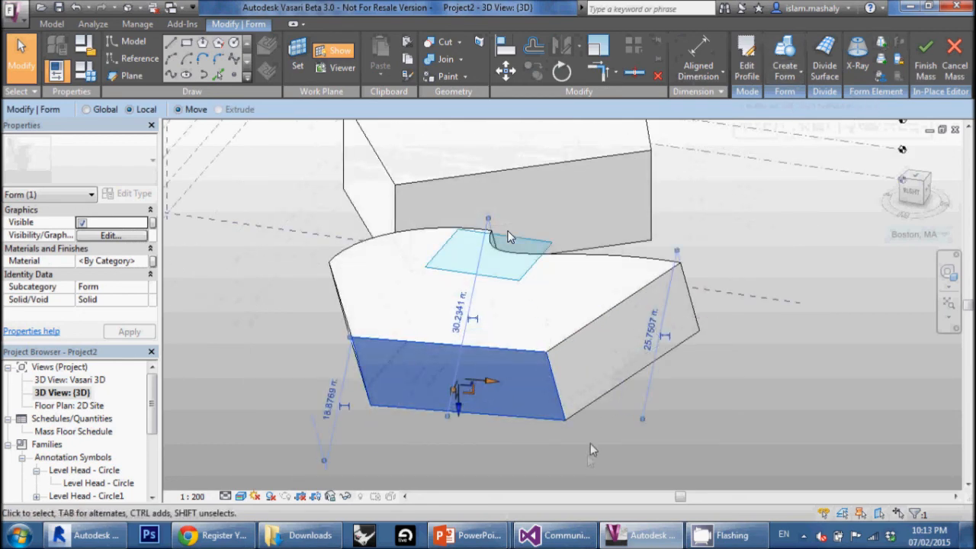
left_click(566, 411)
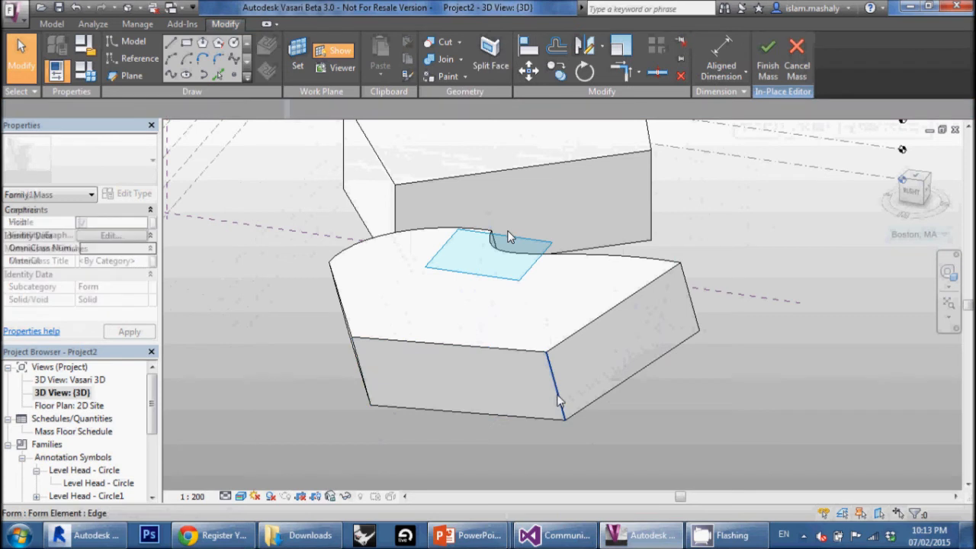
left_click(698, 303)
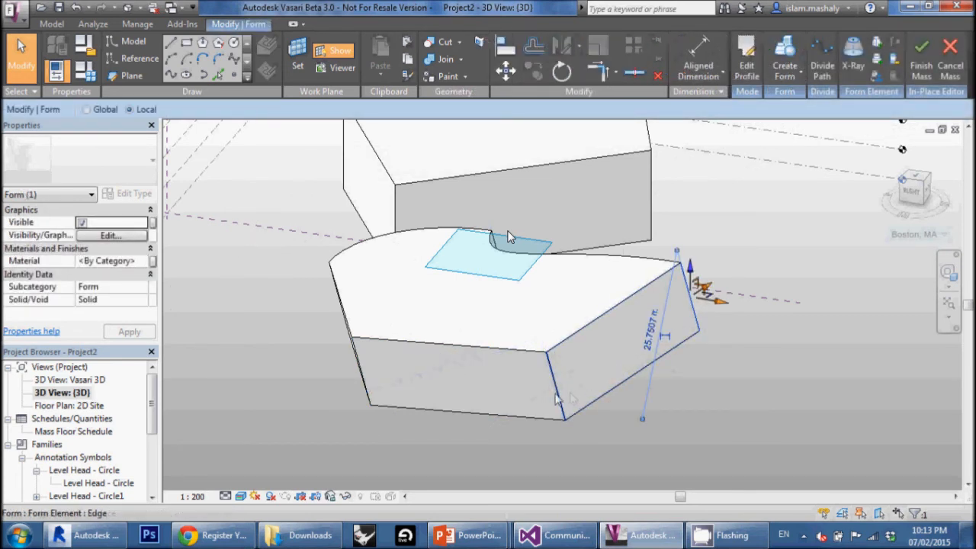
left_click(557, 399)
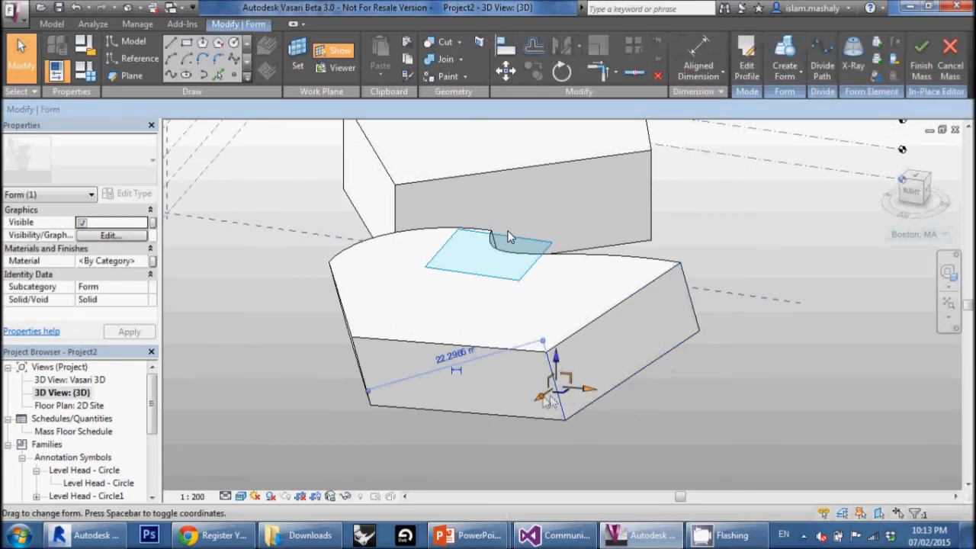
left_click(474, 368)
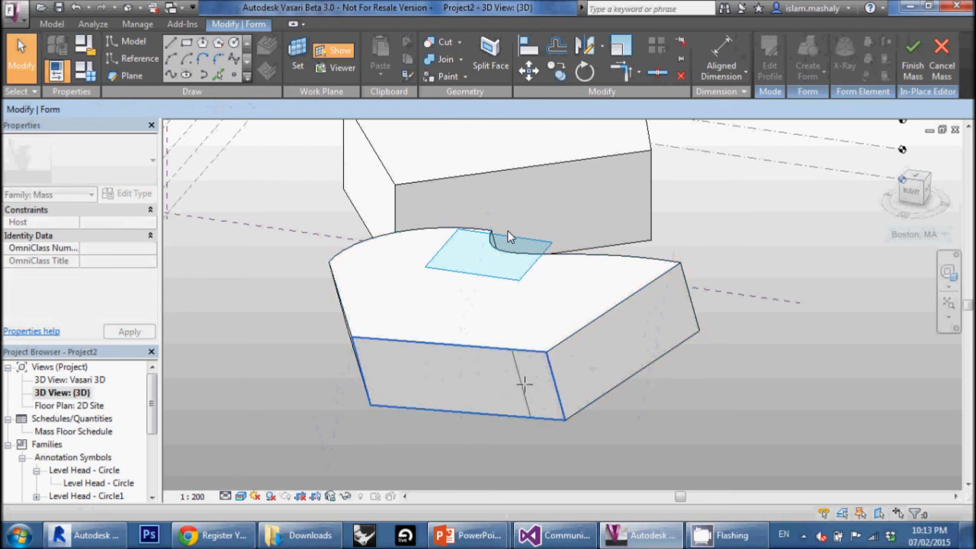
left_click(499, 388)
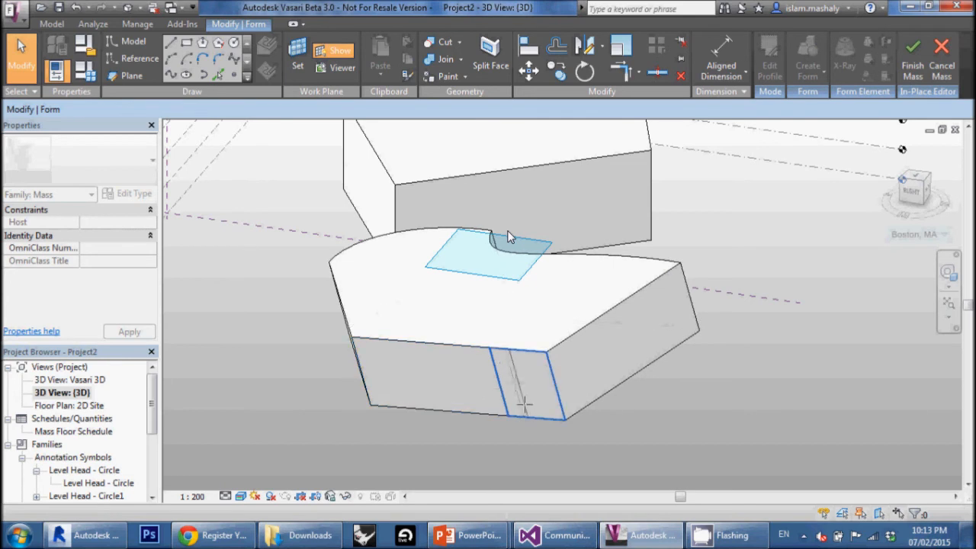
key("Escape")
Move the narrow face beside the added edge outward from the curved form and inspect the reshaped mass from other sides.
left_click(524, 395)
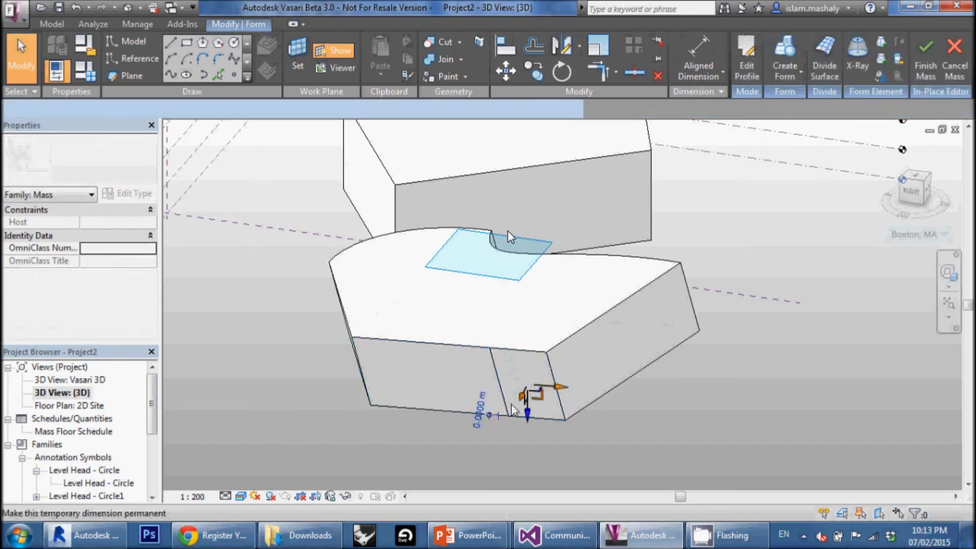
left_click_drag(523, 395, 497, 430)
left_click_drag(435, 407, 432, 398)
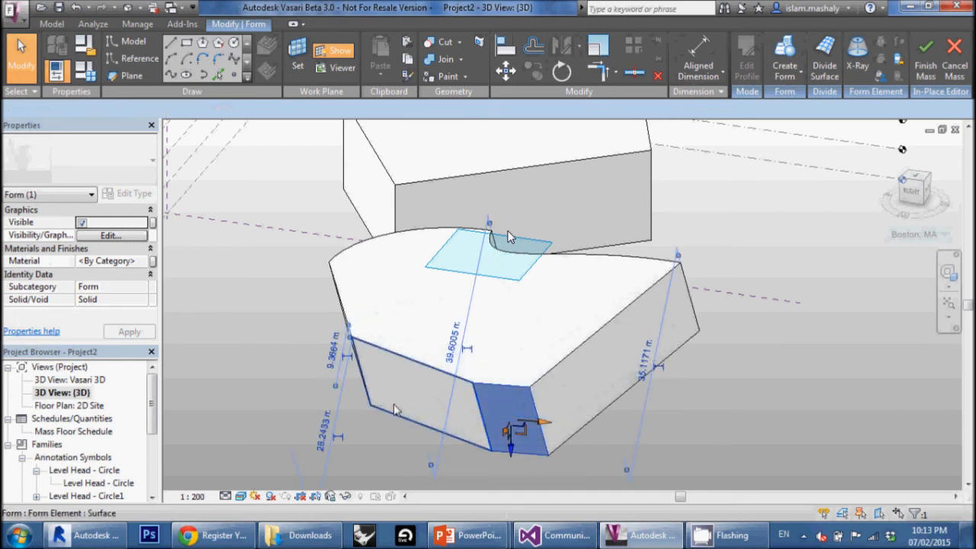
middle_click_drag(595, 405, 286, 416, "shift")
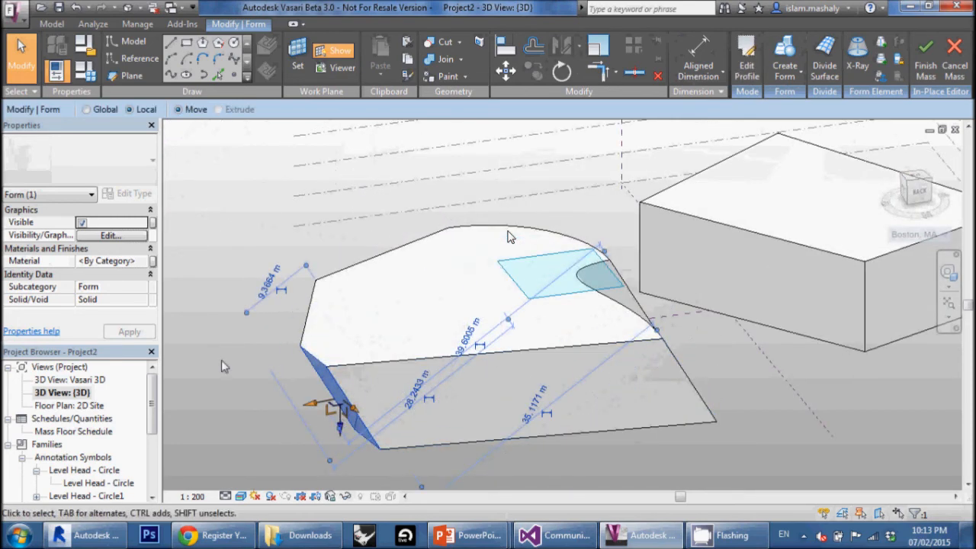
left_click(286, 414)
scroll(402, 344, "down", 2)
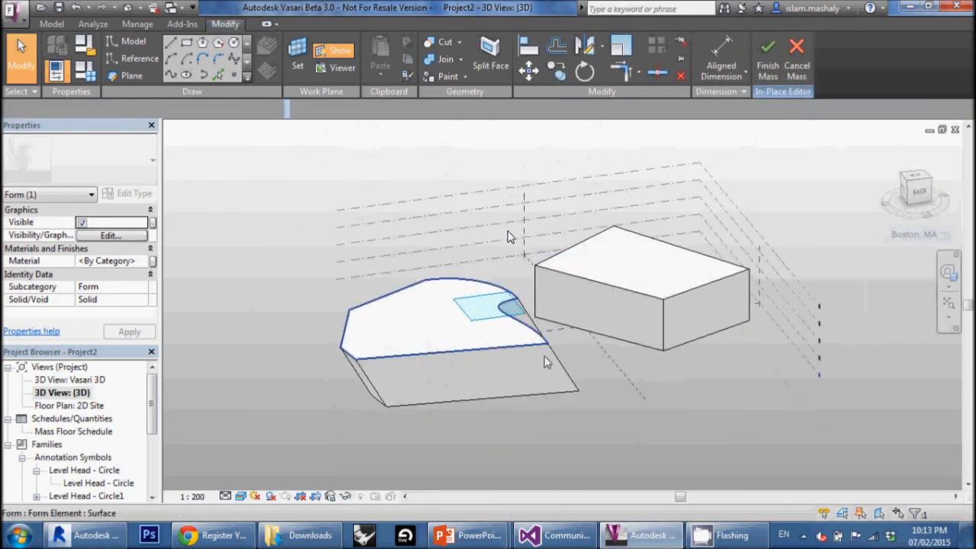
scroll(450, 352, "down", 2)
middle_click_drag(468, 363, 446, 402, "shift")
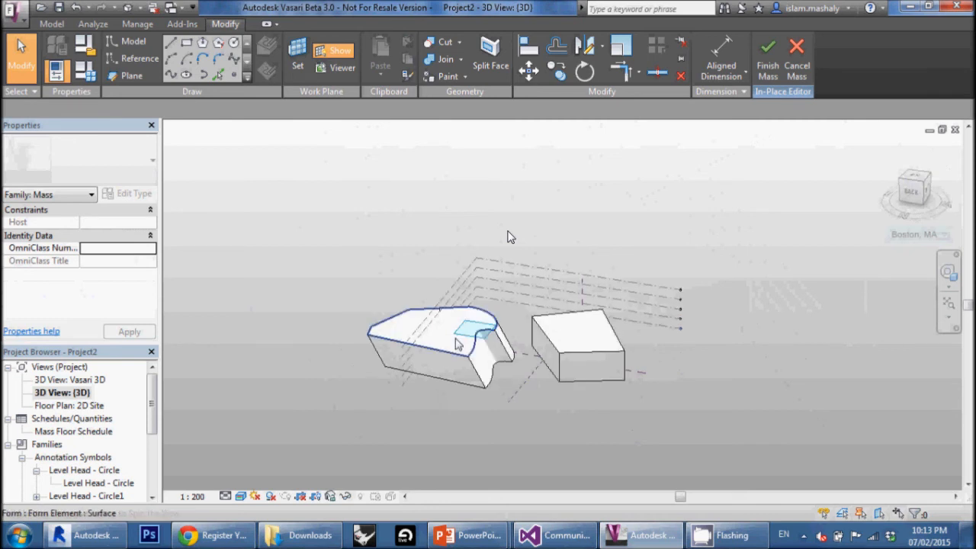
middle_click_drag(458, 343, 495, 344, "shift")
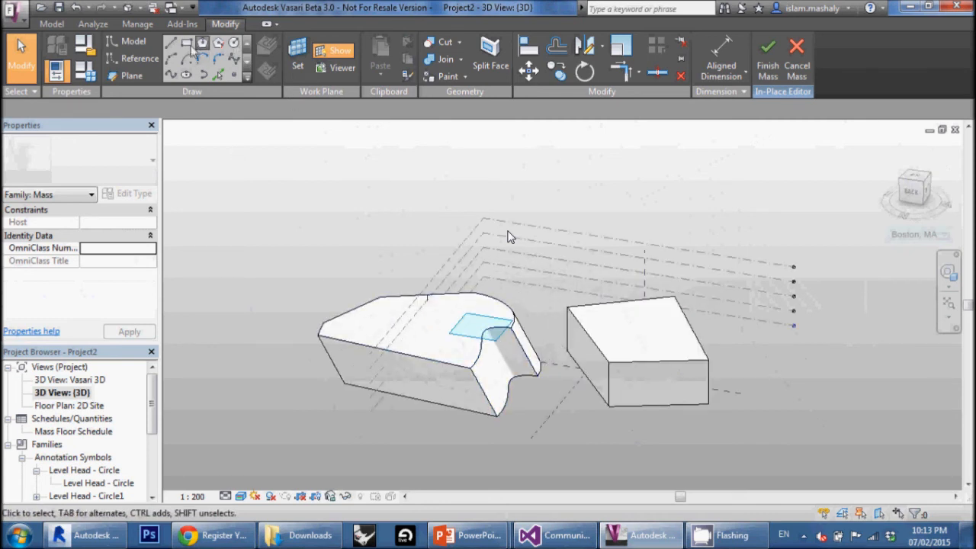
Set Level 1 as the work plane and try to draw a model-line rectangle of about 13 by 21 m beside the box.
left_click(294, 53)
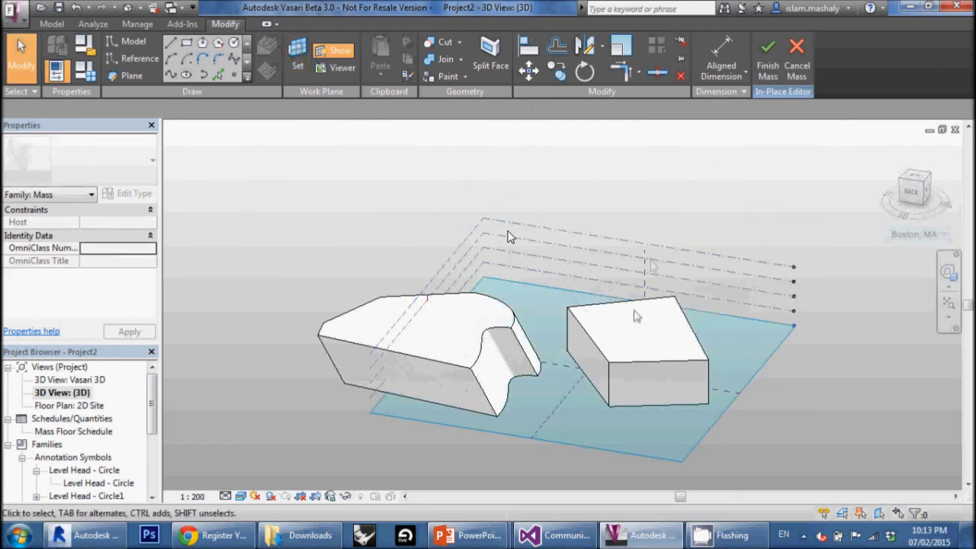
left_click(51, 26)
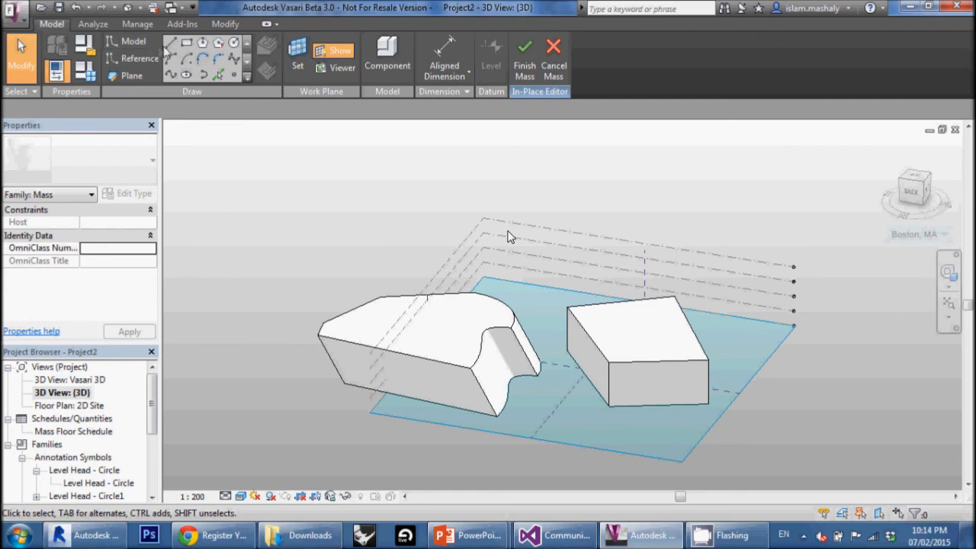
left_click(186, 44)
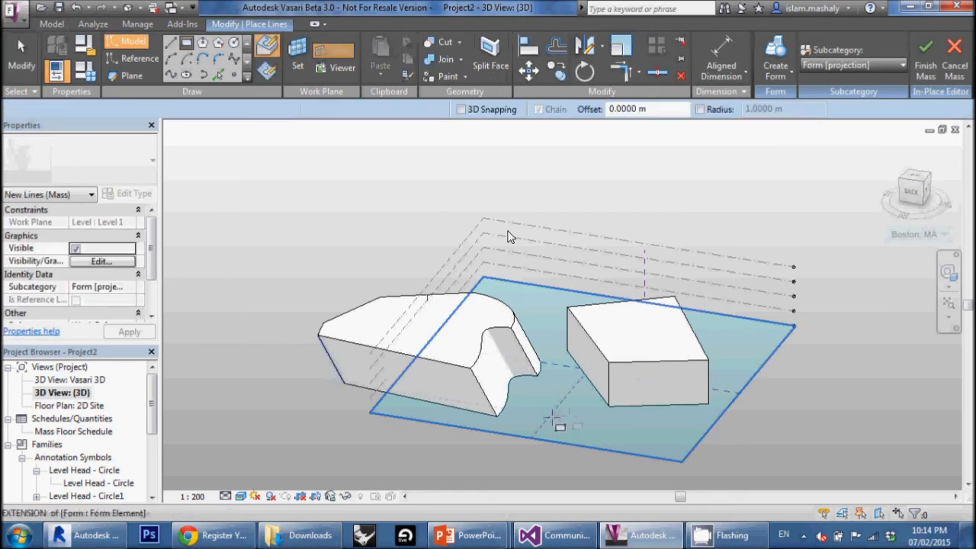
left_click(655, 409)
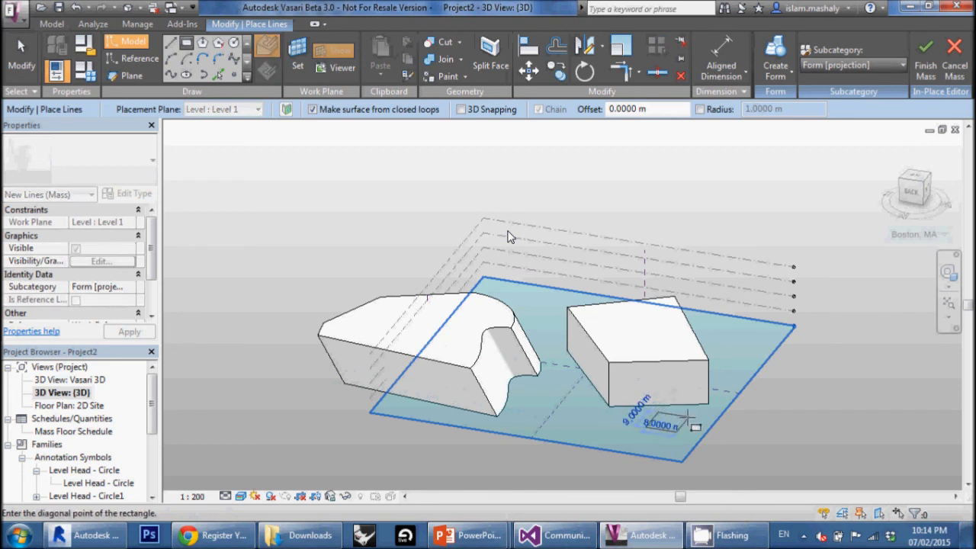
left_click(738, 388)
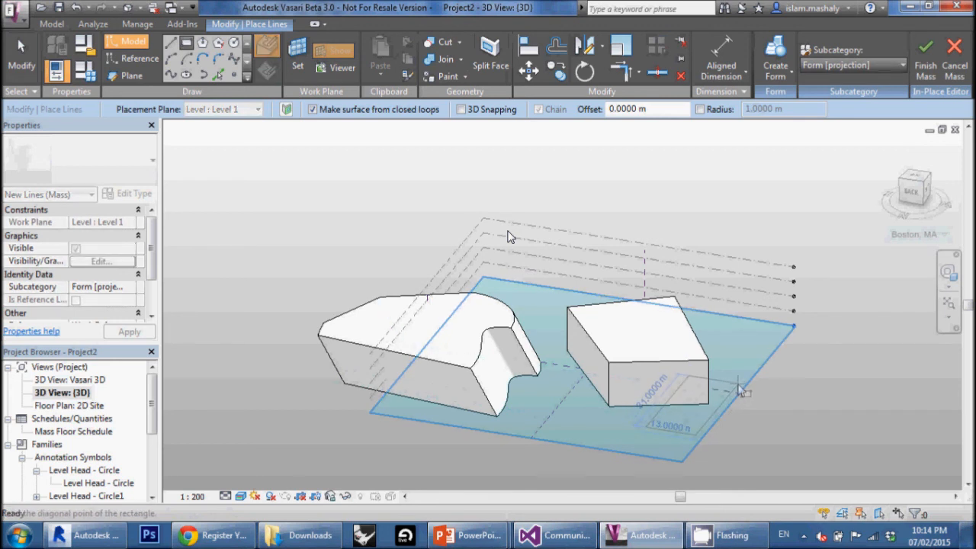
Draw a 14 by 17 m model-line rectangle on Level 1 in top view, overlapping the box's lower short side.
left_click(912, 182)
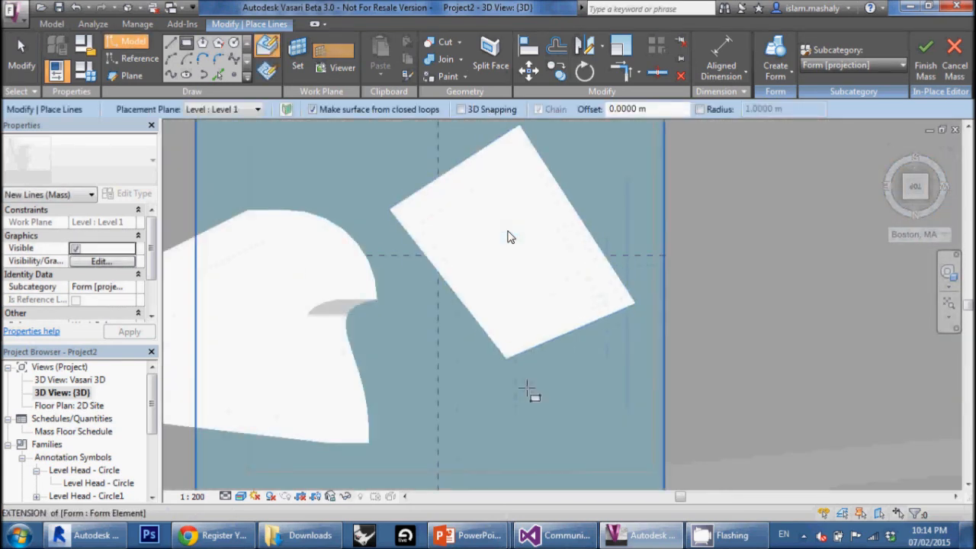
left_click(528, 387)
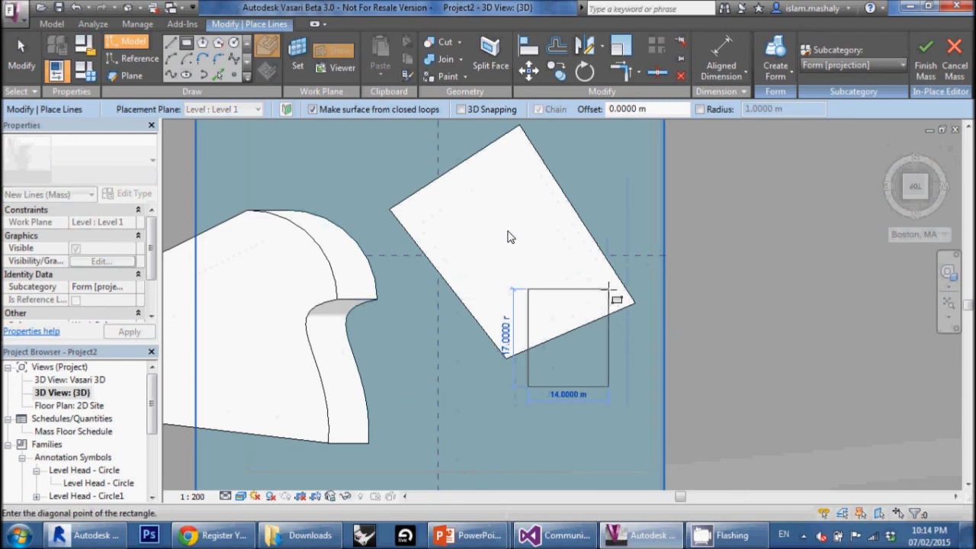
left_click(609, 289)
key("Escape")
key("Escape")
middle_click_drag(536, 375, 445, 183, "shift")
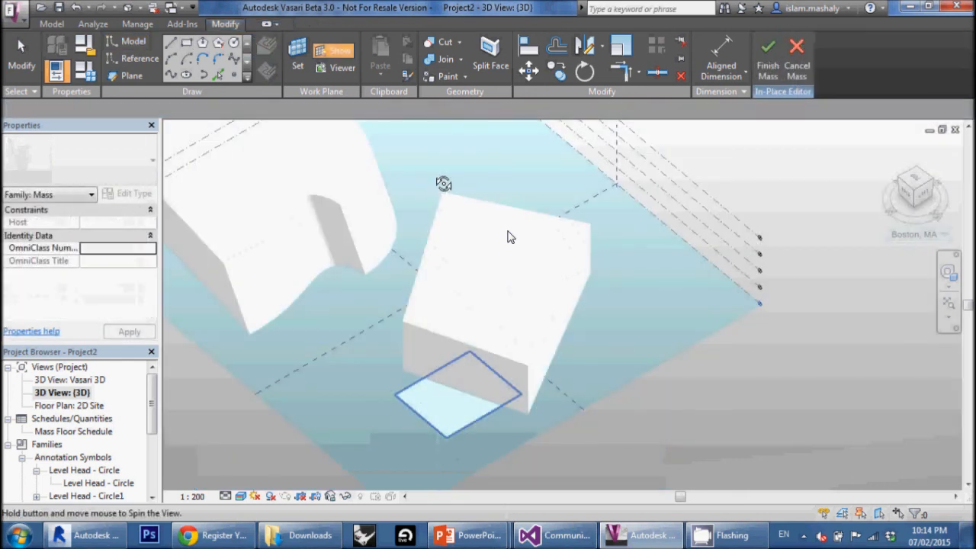
Create a void form from the rectangle overlapping the box.
left_click(452, 408)
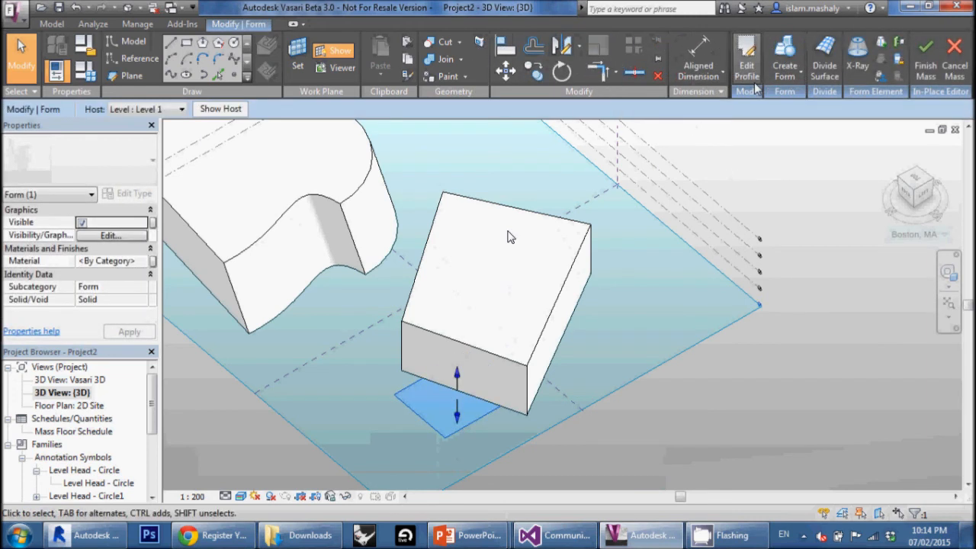
left_click(787, 70)
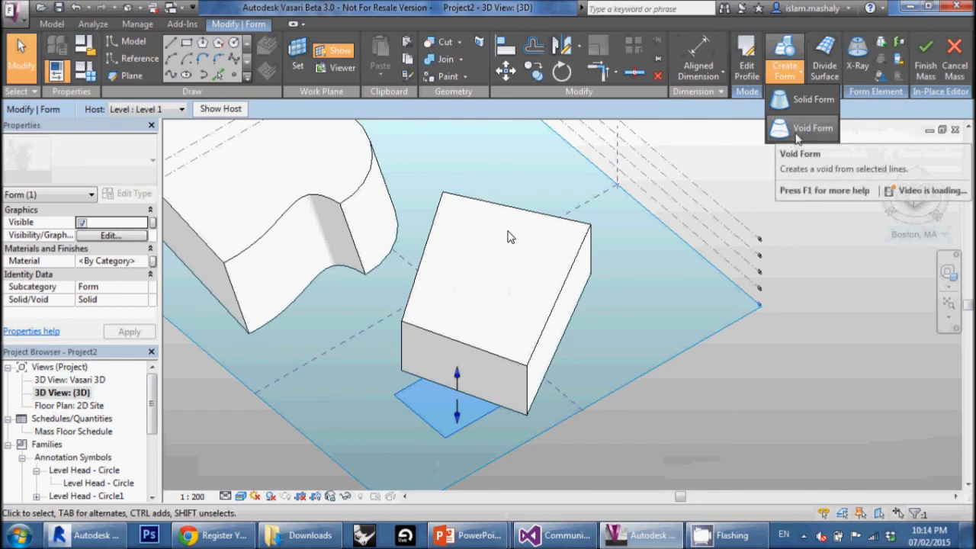
left_click(800, 128)
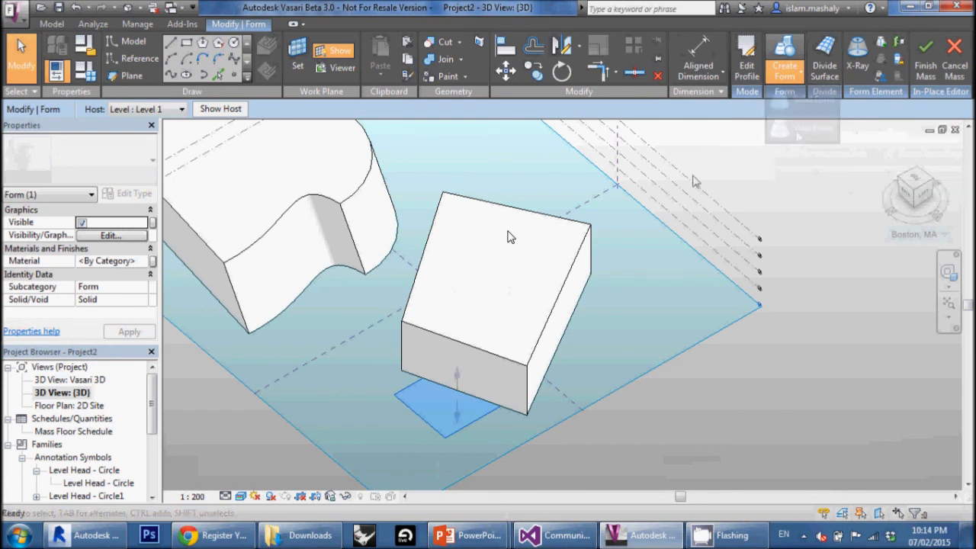
Raise the void's top face to a height of about 24 m so it cuts a notch through the box.
left_click(463, 366)
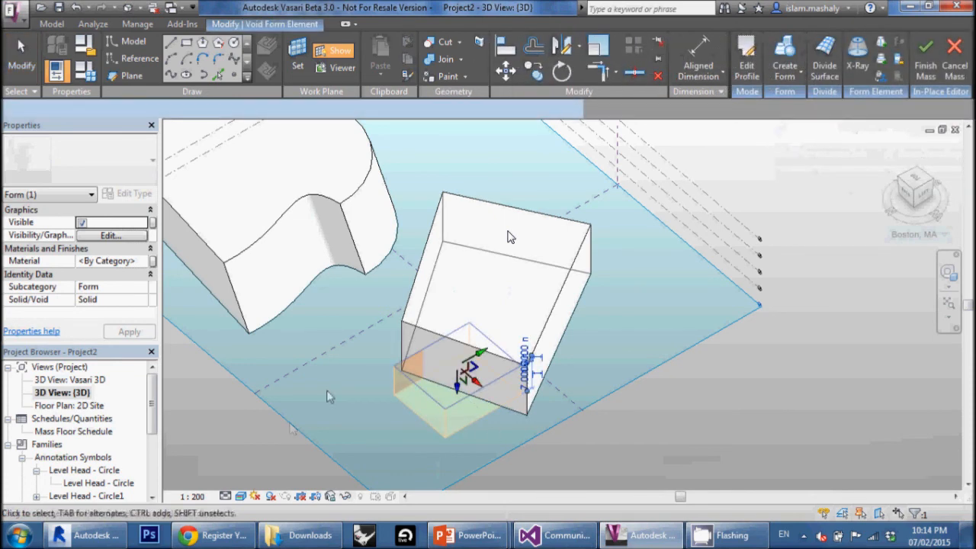
left_click_drag(459, 379, 461, 303)
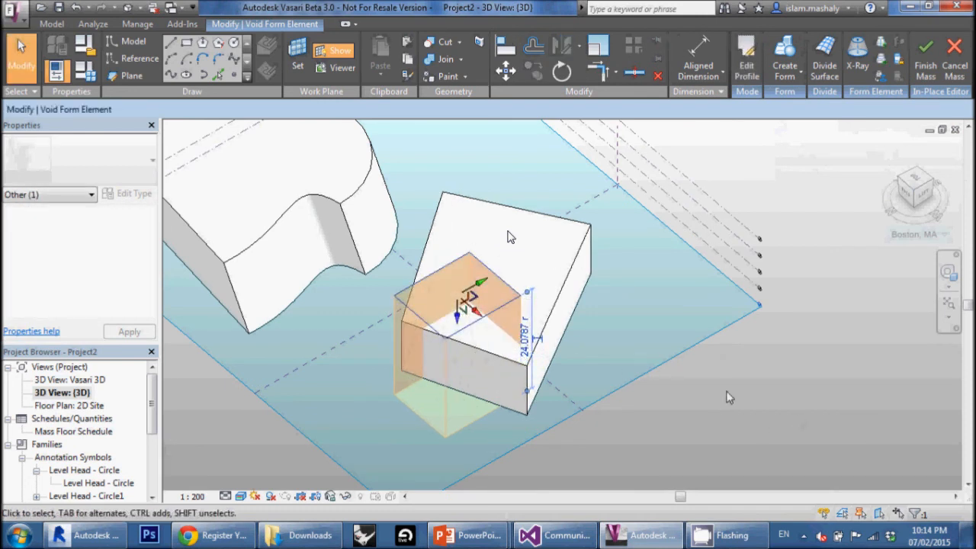
left_click(732, 409)
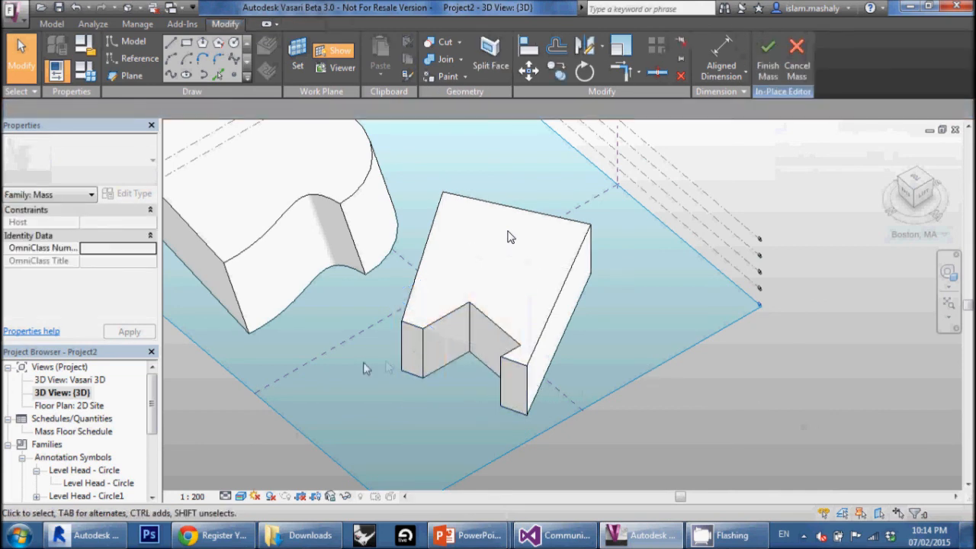
scroll(364, 369, "up", 3)
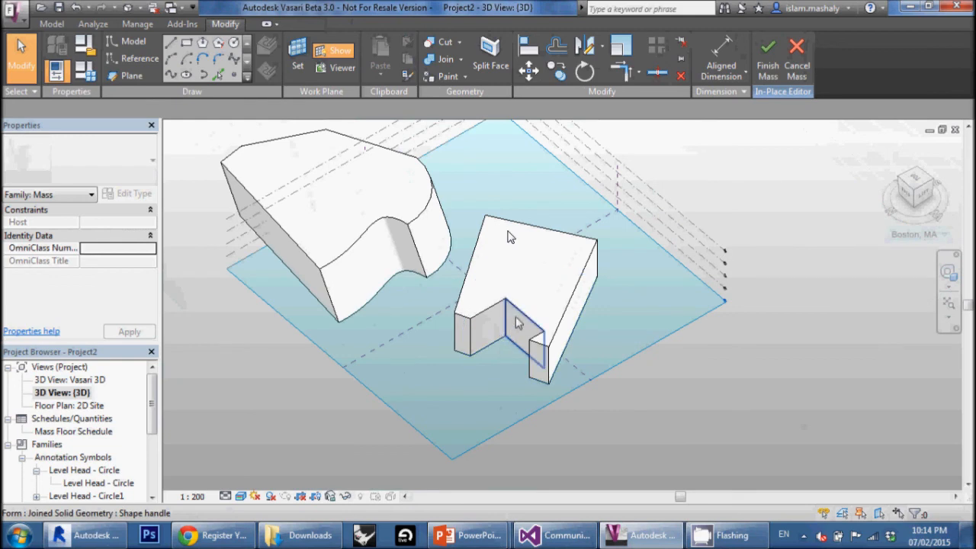
middle_click_drag(630, 333, 582, 306, "shift")
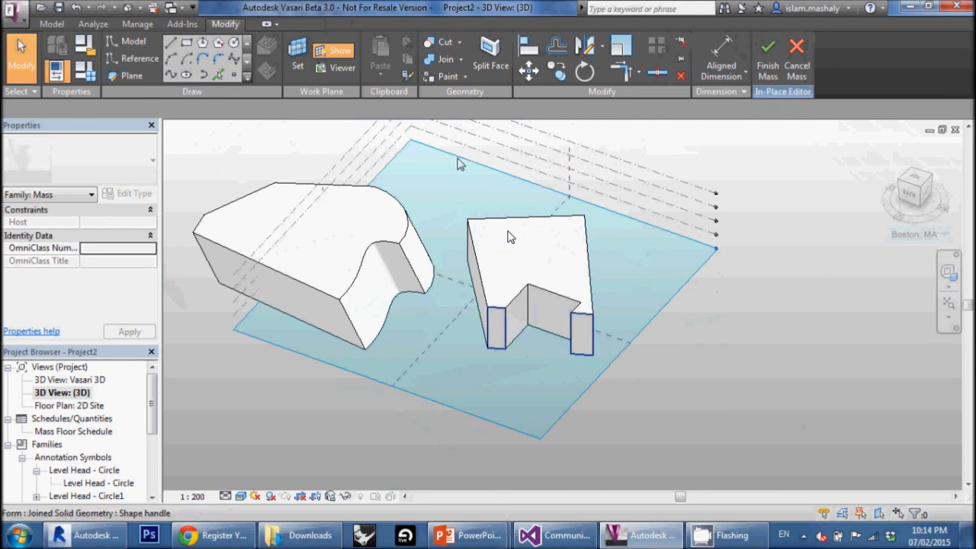
Finish the in-place mass and select it to check whether both forms belong to the same mass.
left_click(501, 318)
left_click(715, 345)
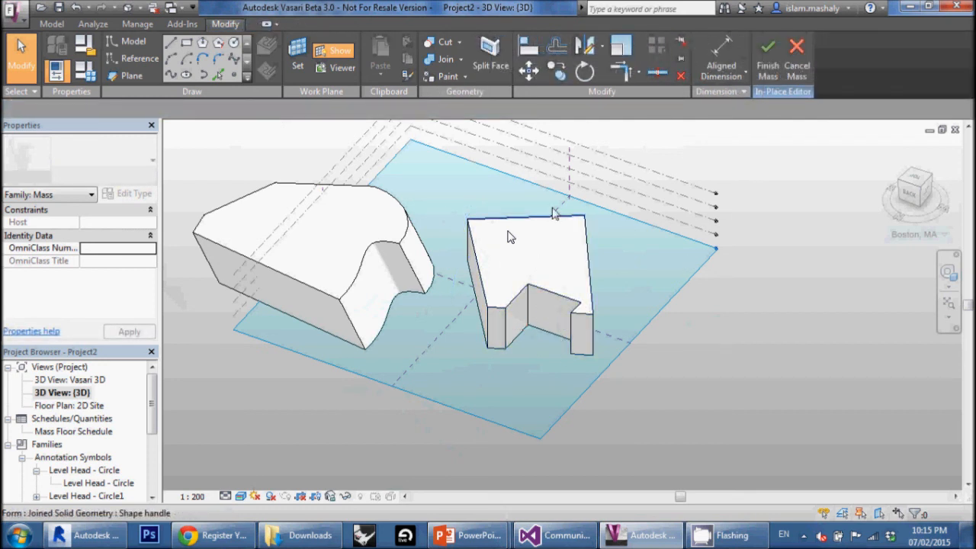
left_click(768, 64)
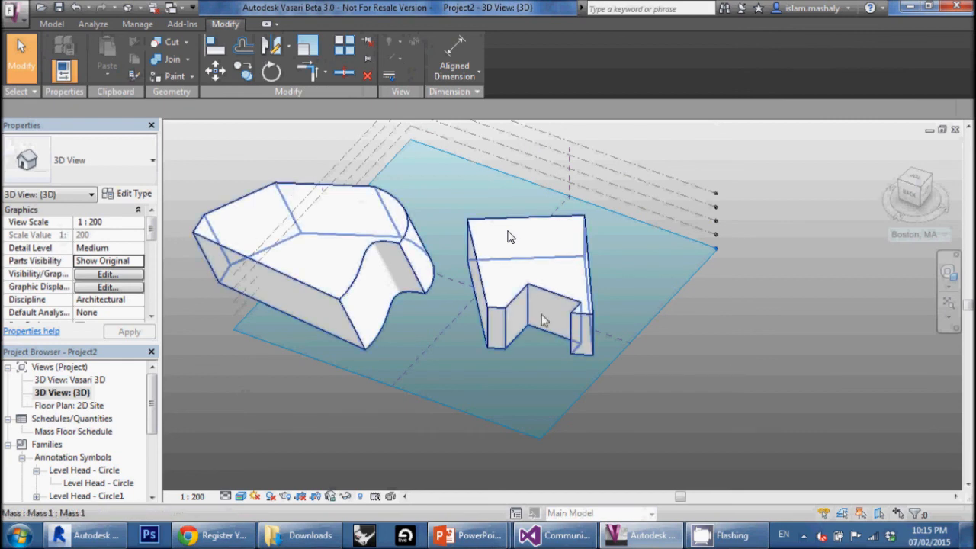
left_click(510, 237)
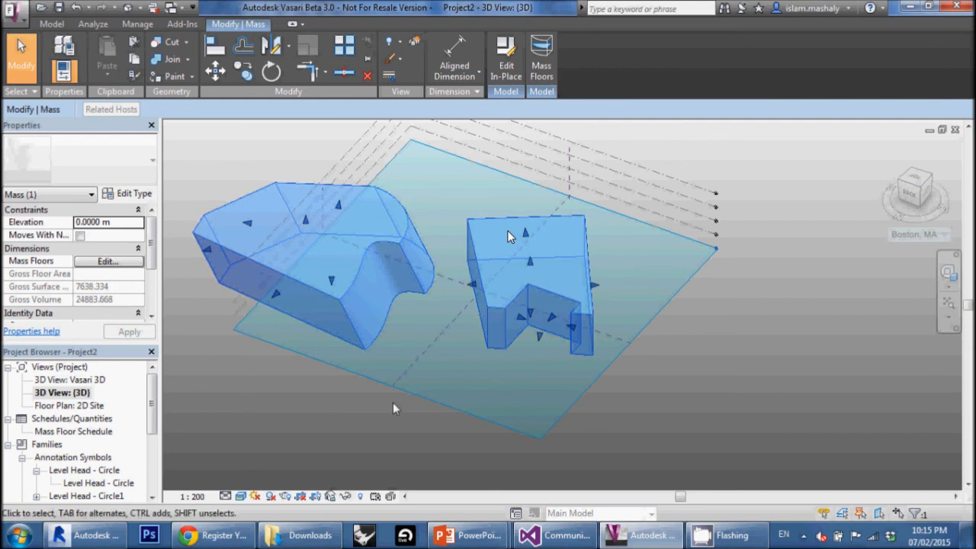
left_click(360, 413)
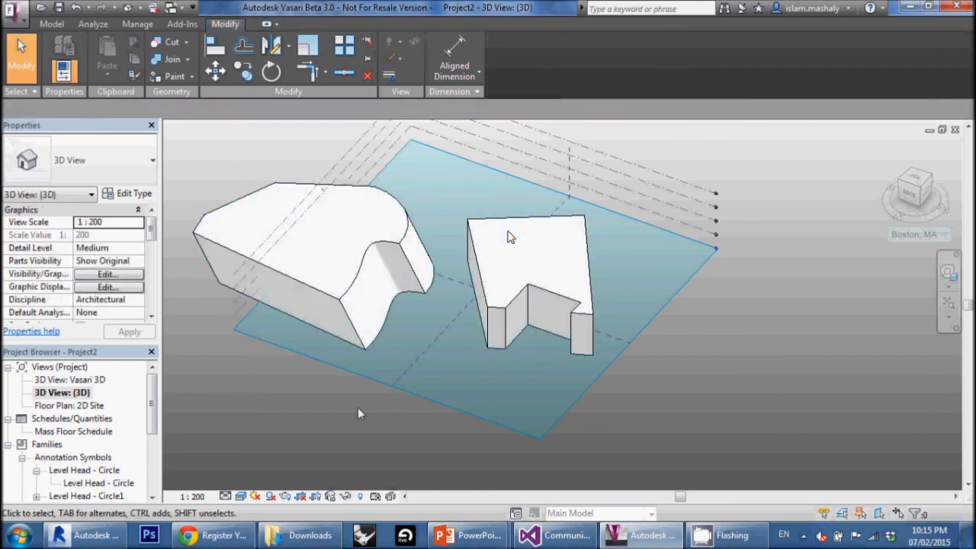